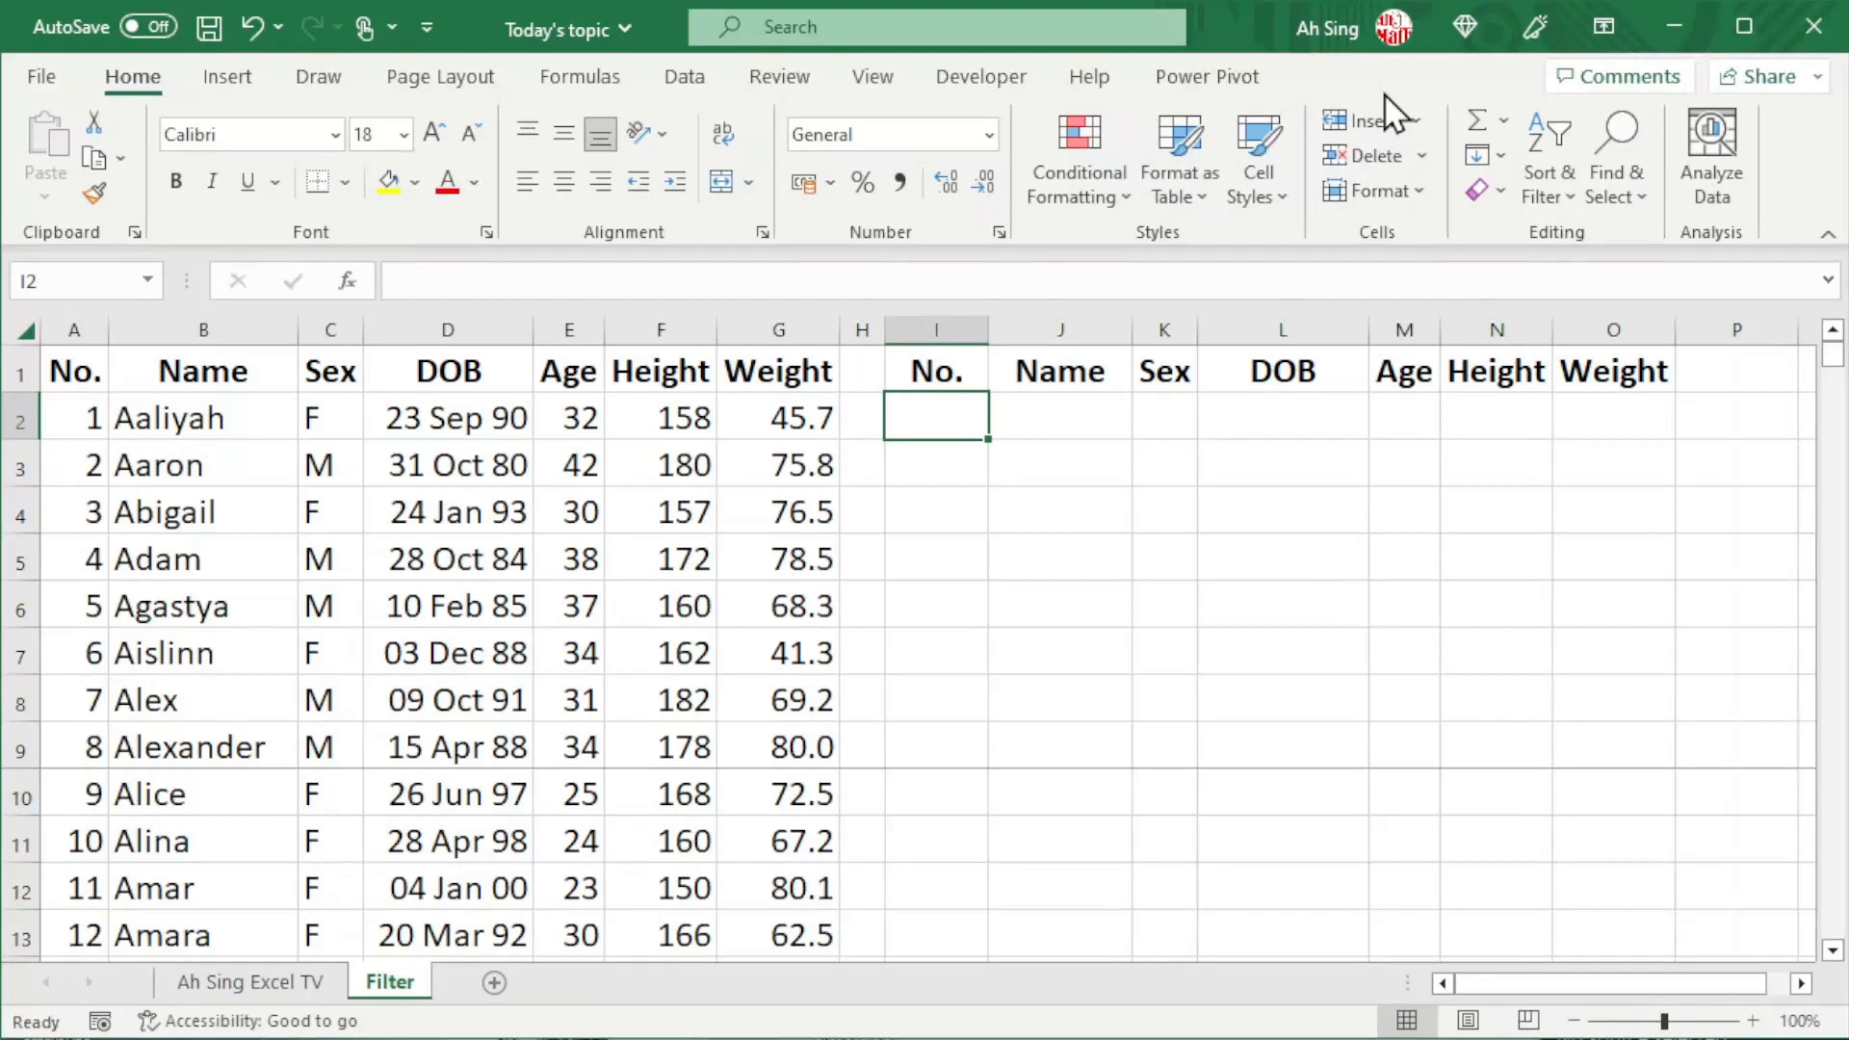
Start a FILTER formula in cell I2 with A2:G153 as the array to filter.
type("=fil")
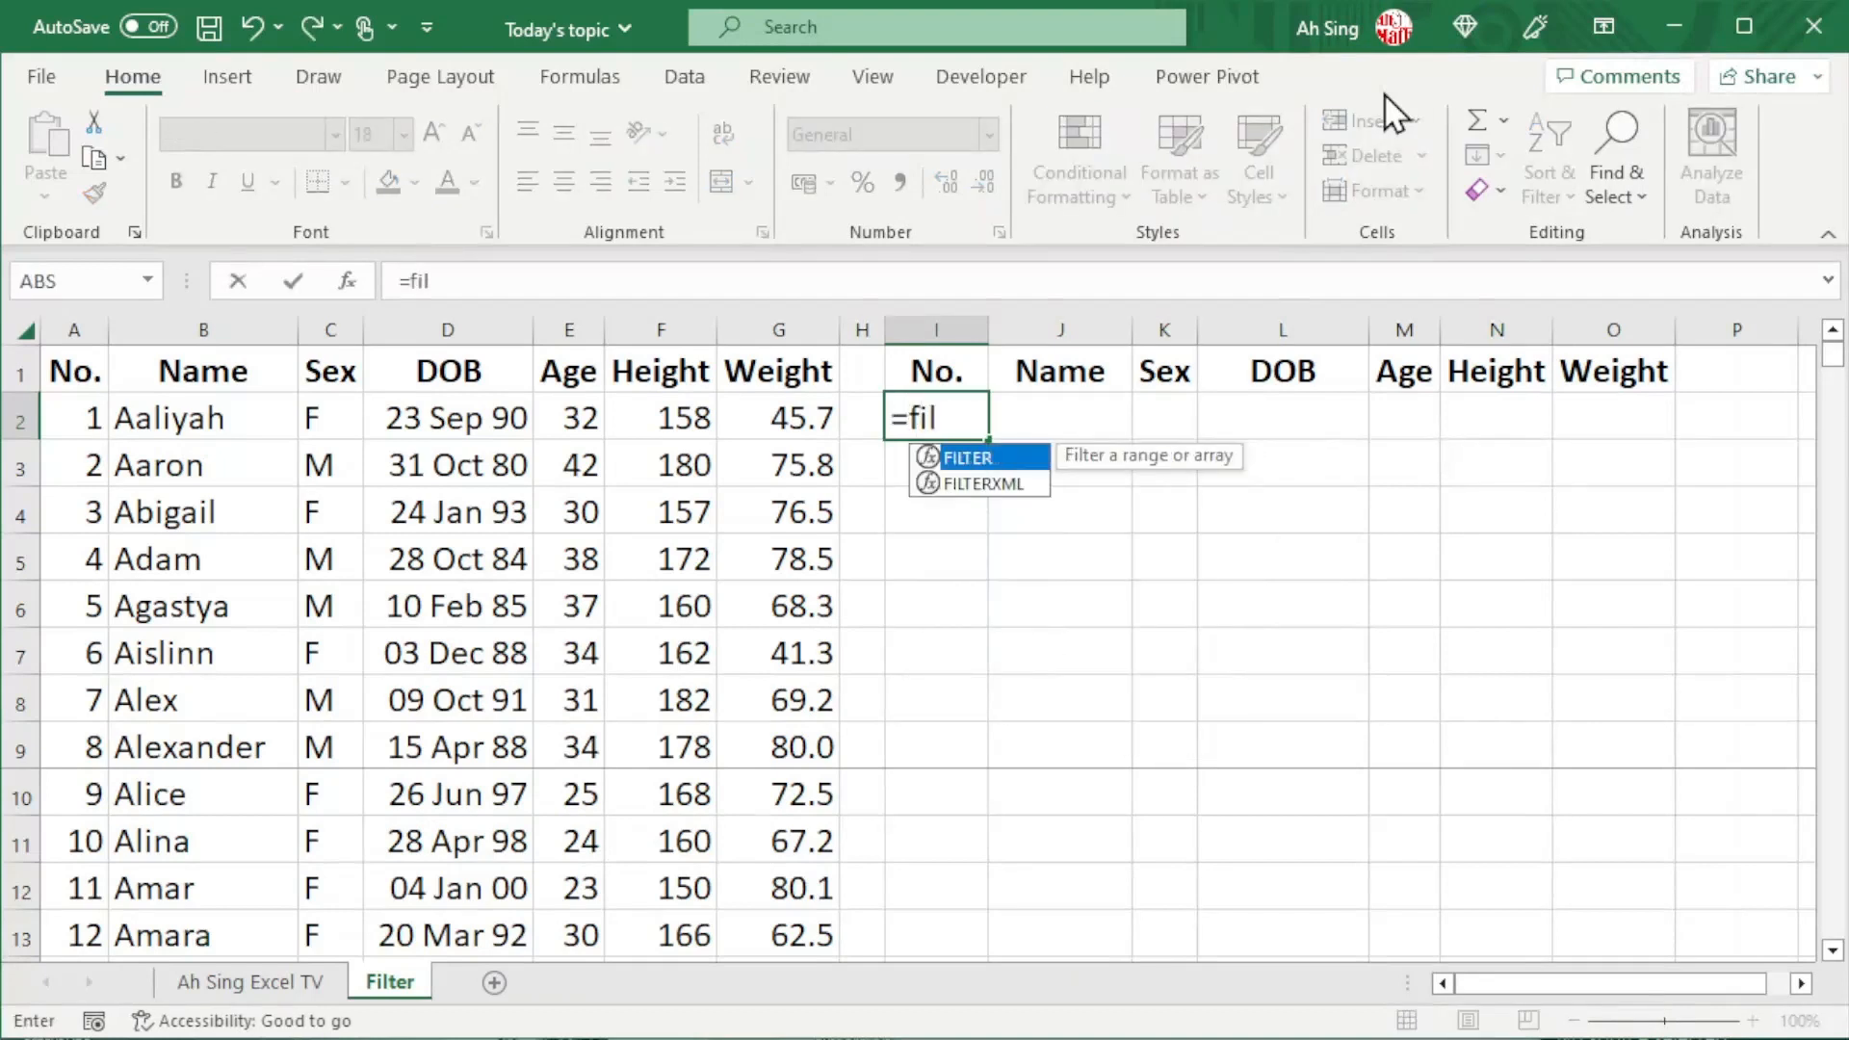
key("Tab")
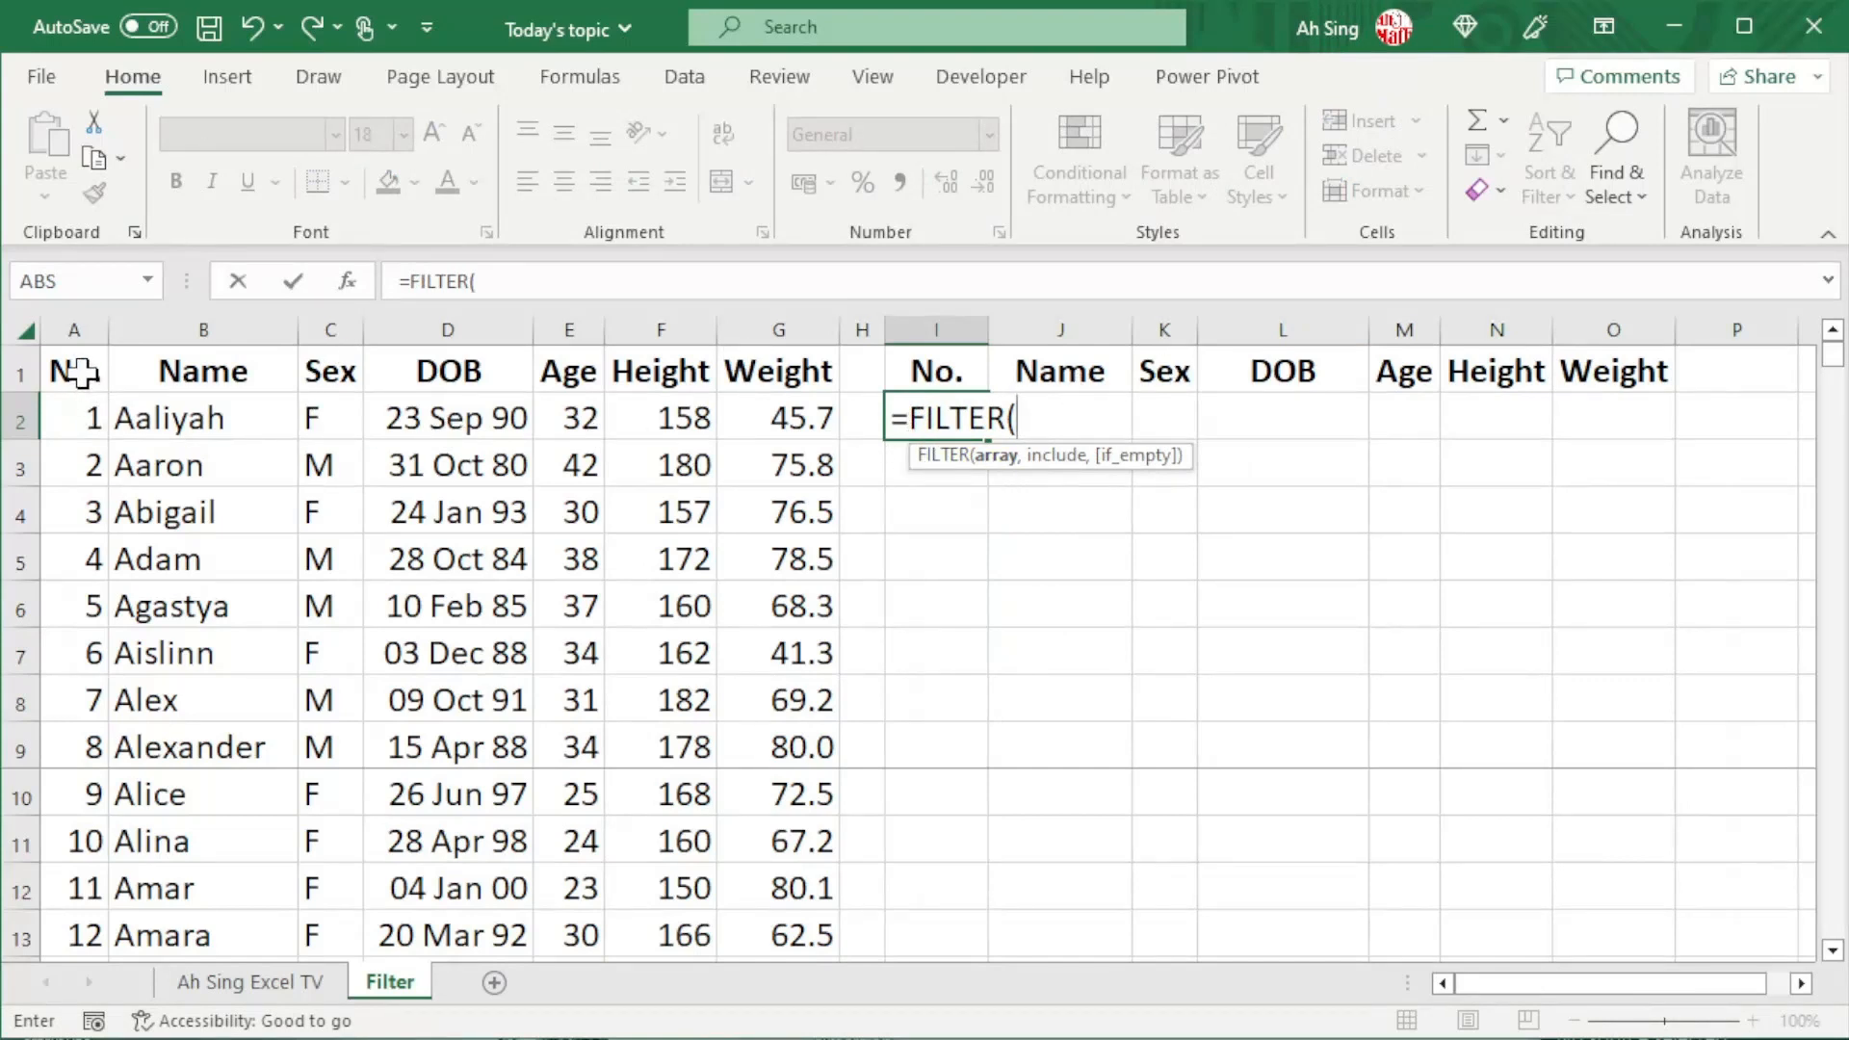
left_click(87, 416)
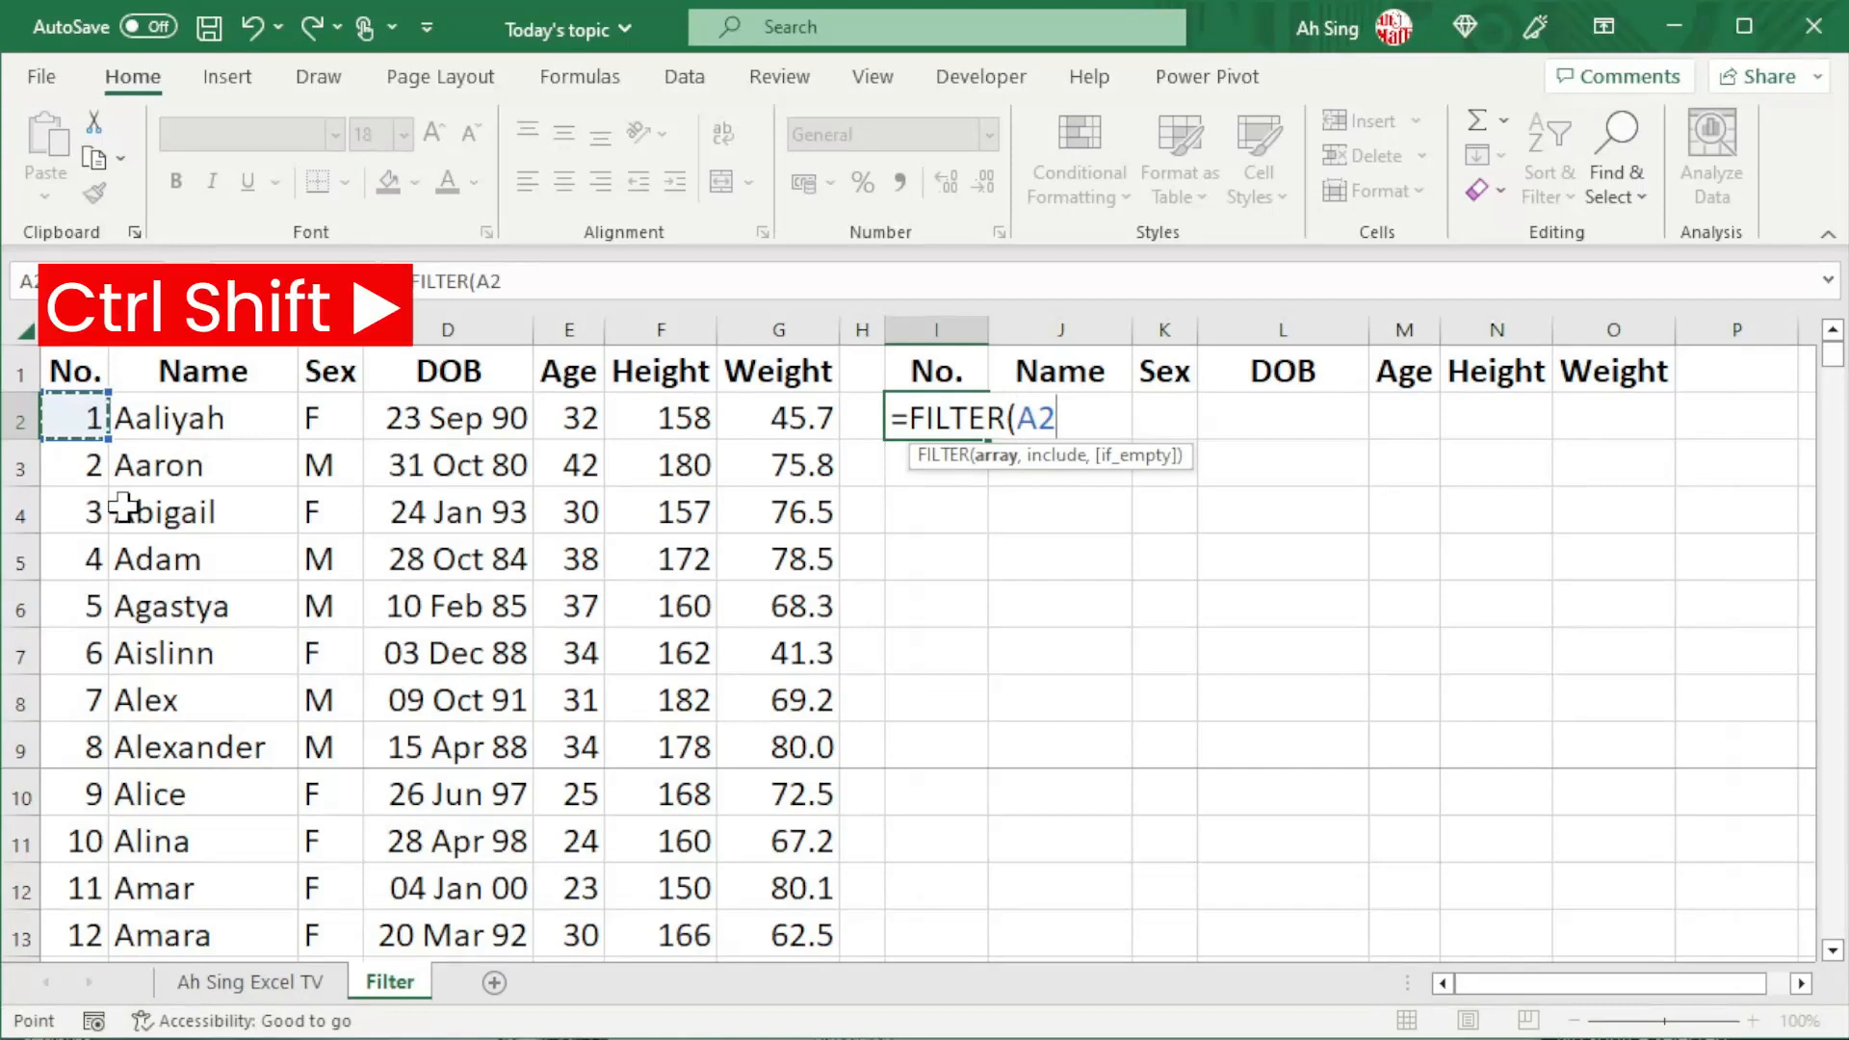
key("ctrl+shift+Right")
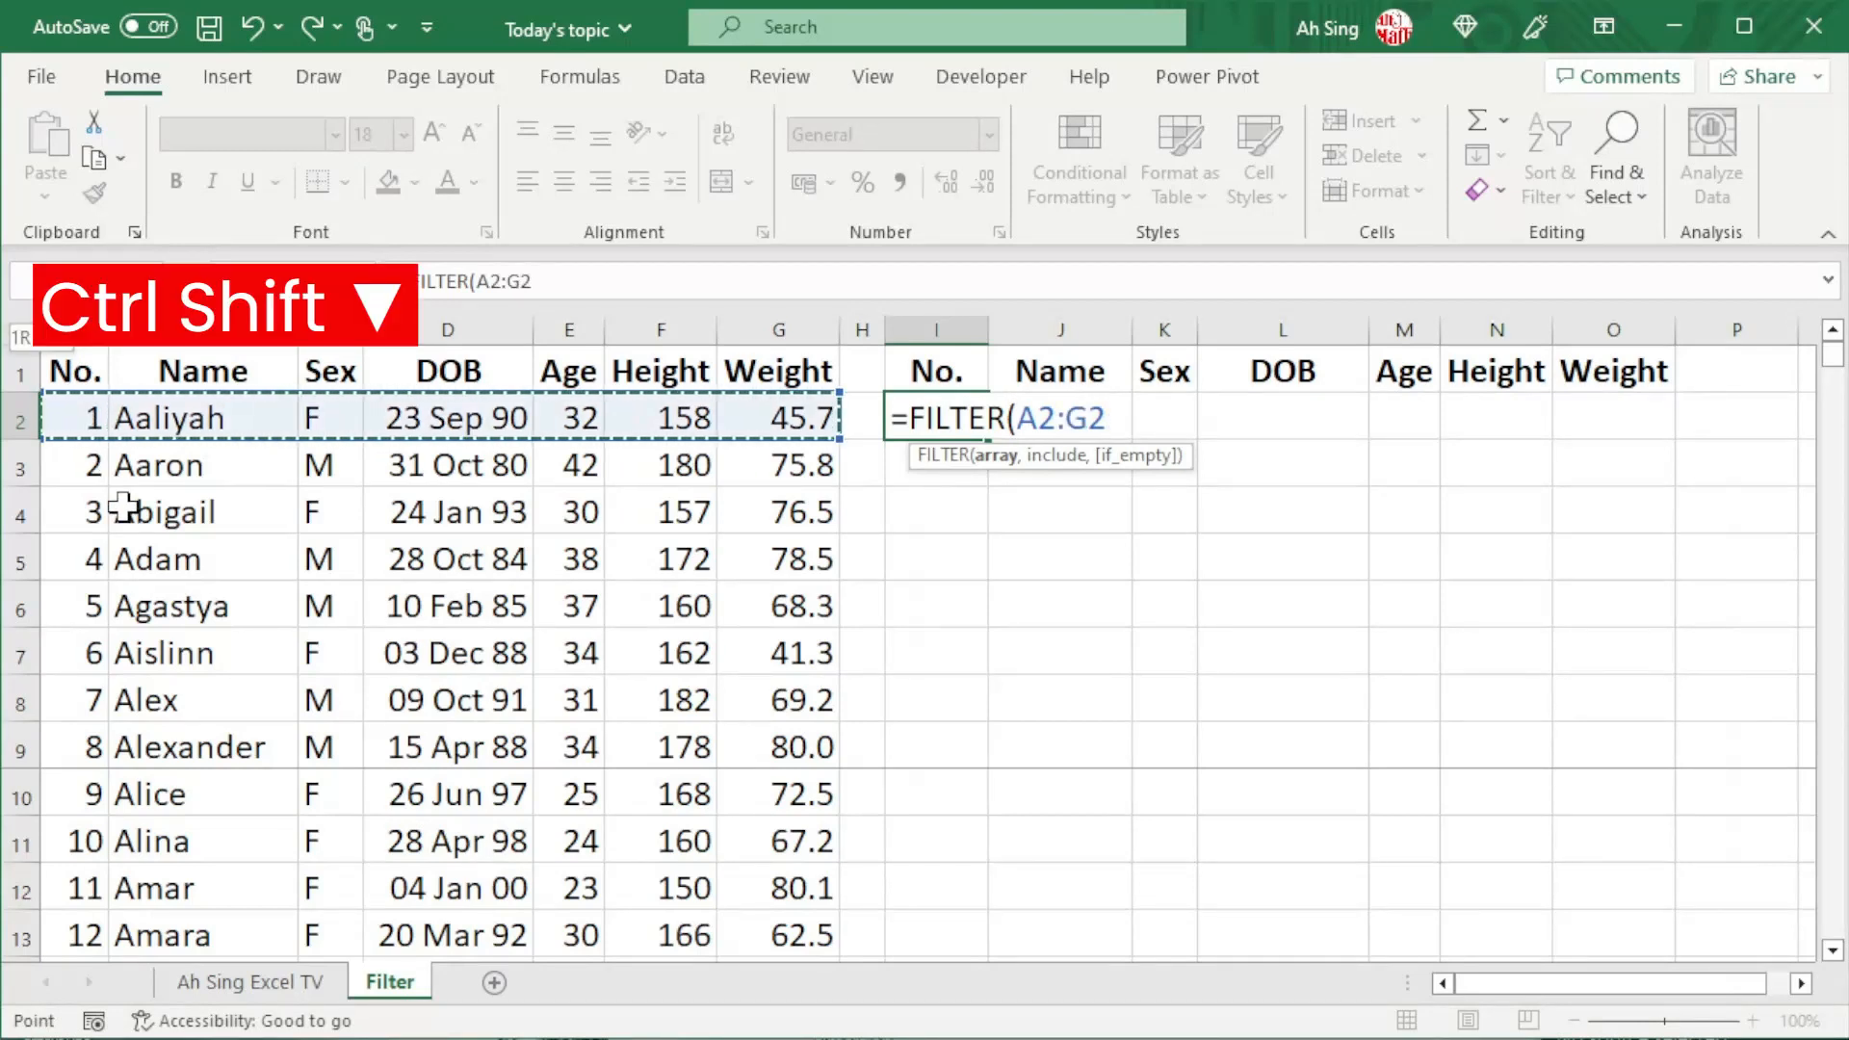
key("ctrl+shift+Down")
type(",")
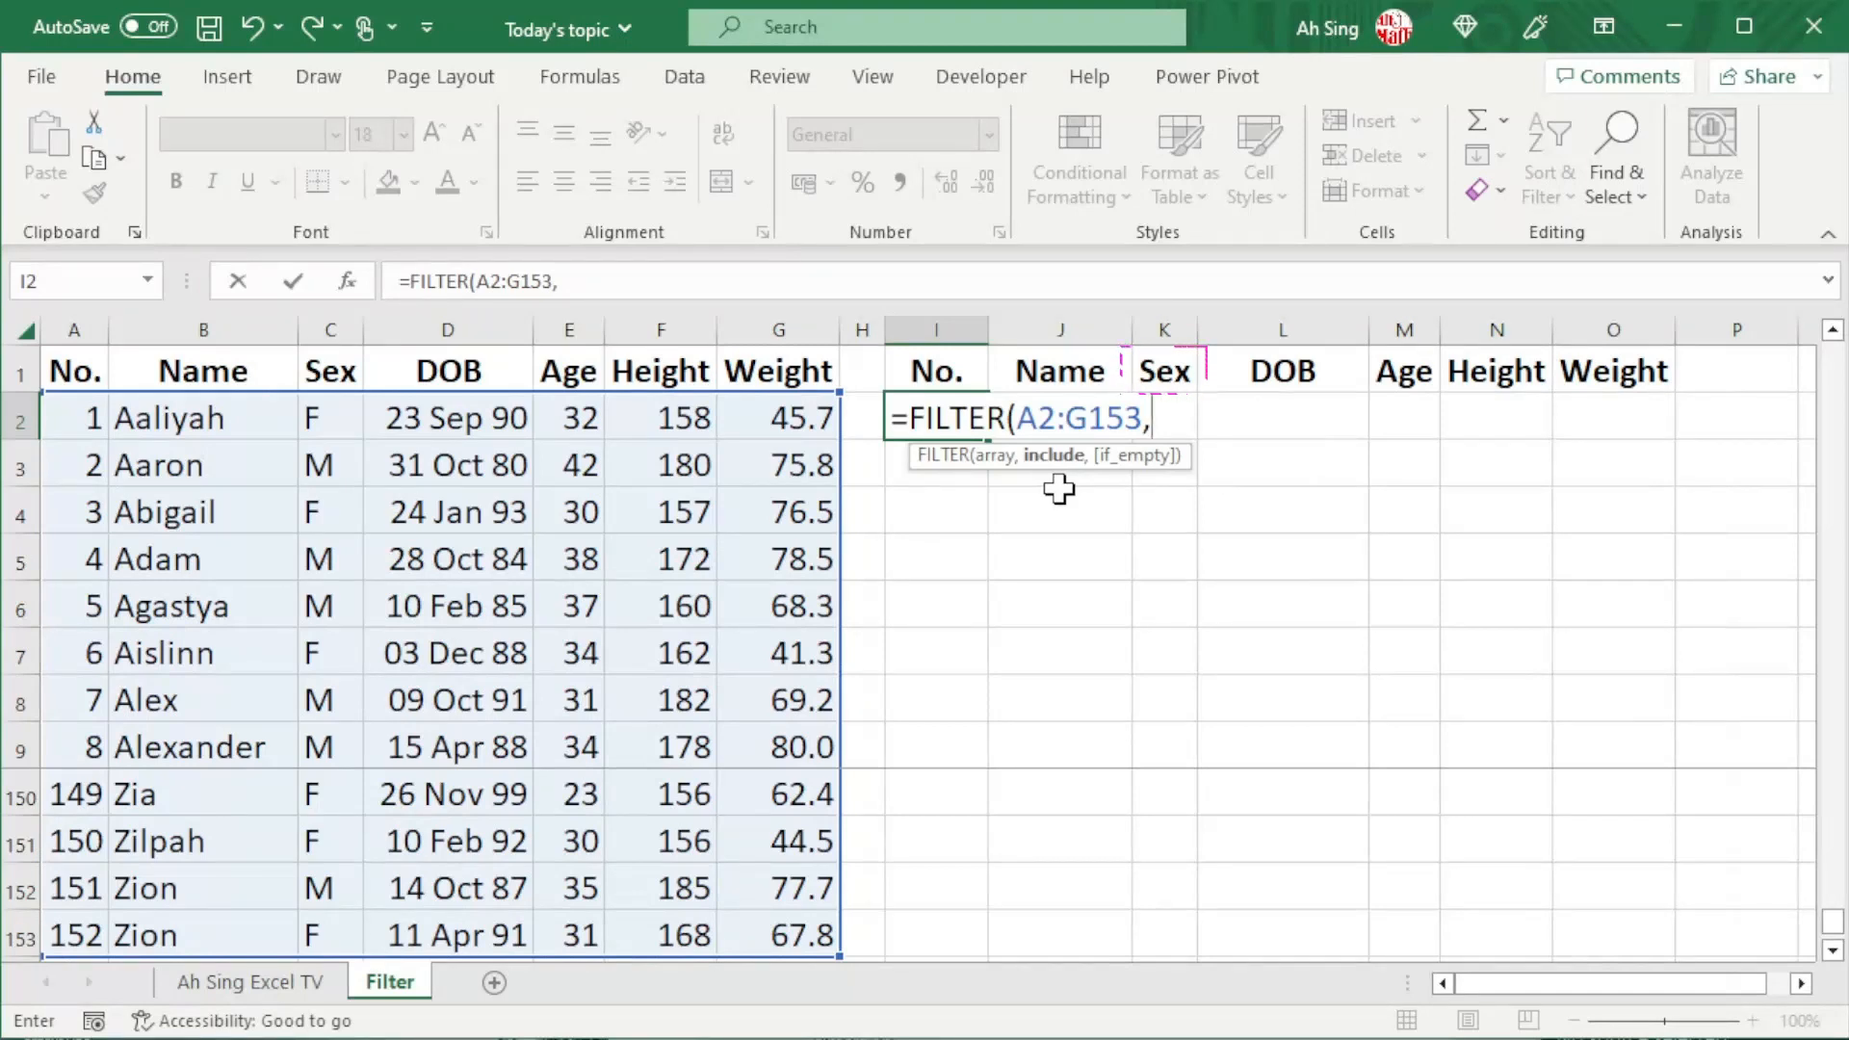
Complete the FILTER formula with the include condition C2:C153="M" and commit it.
left_click(310, 414)
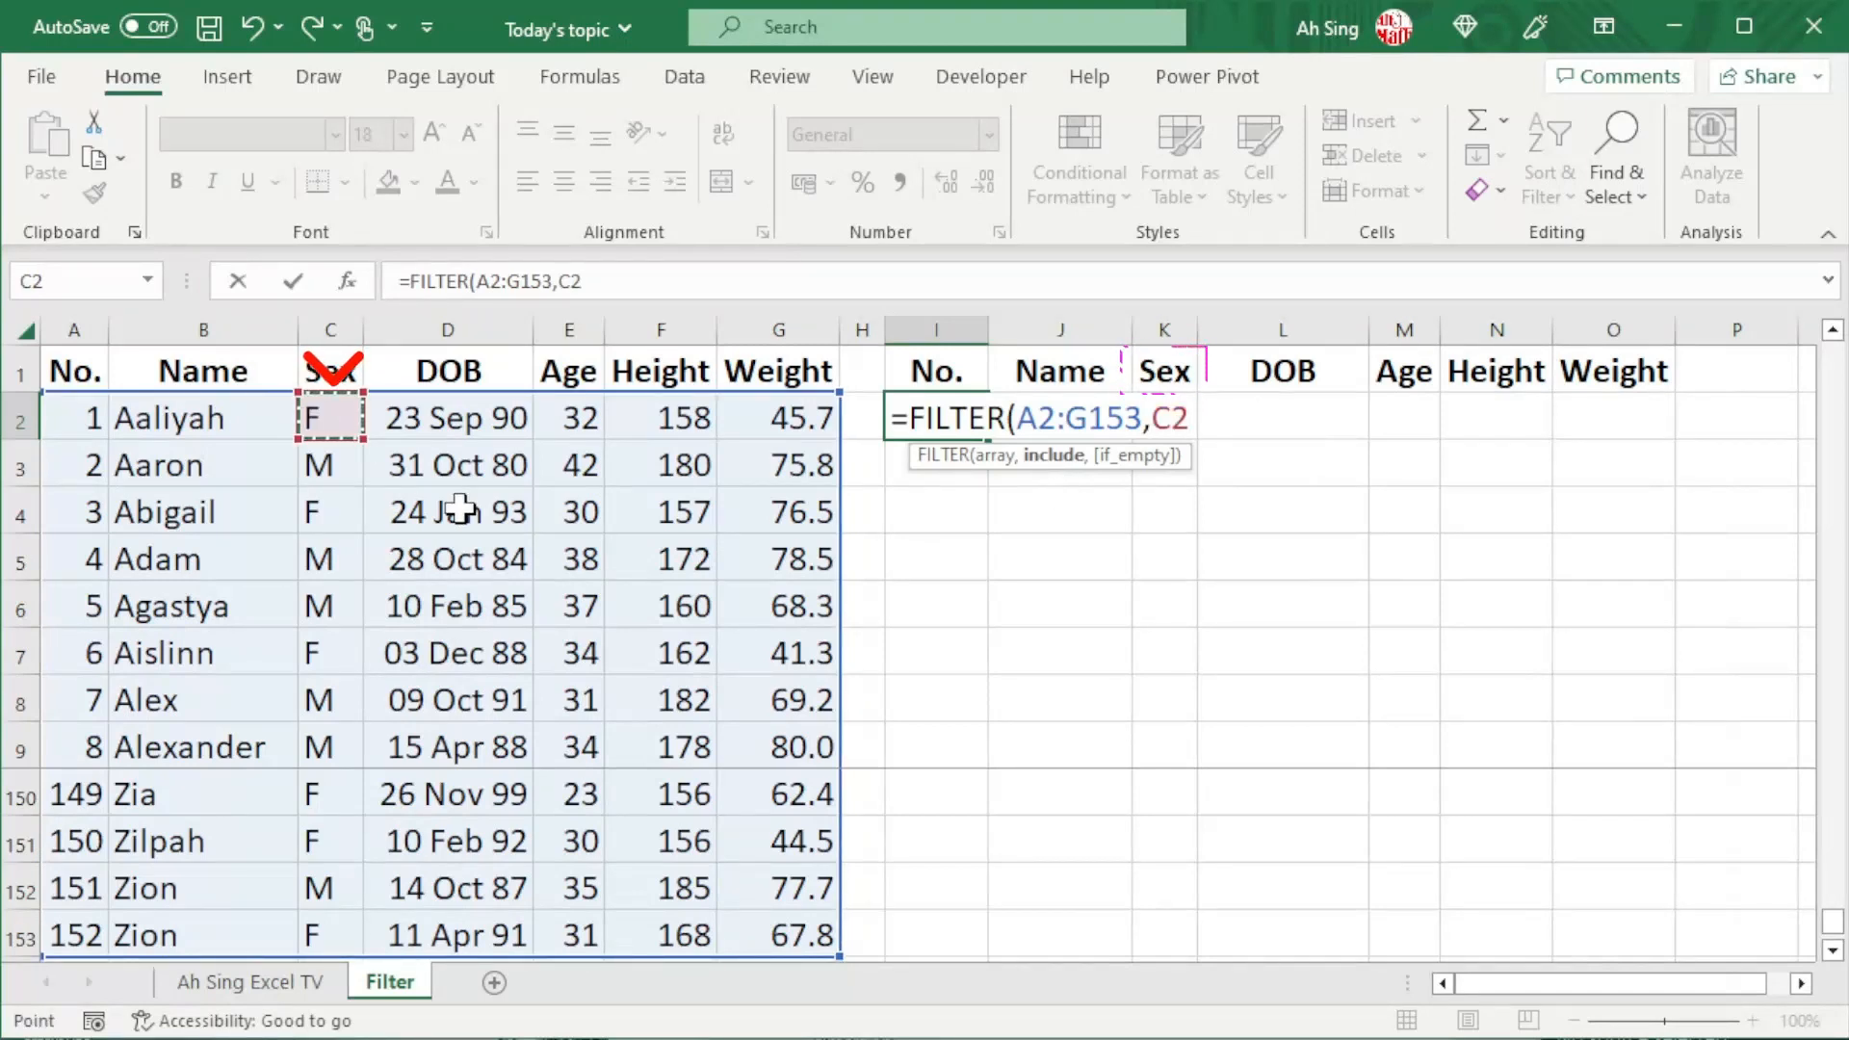
key("ctrl+shift+Down")
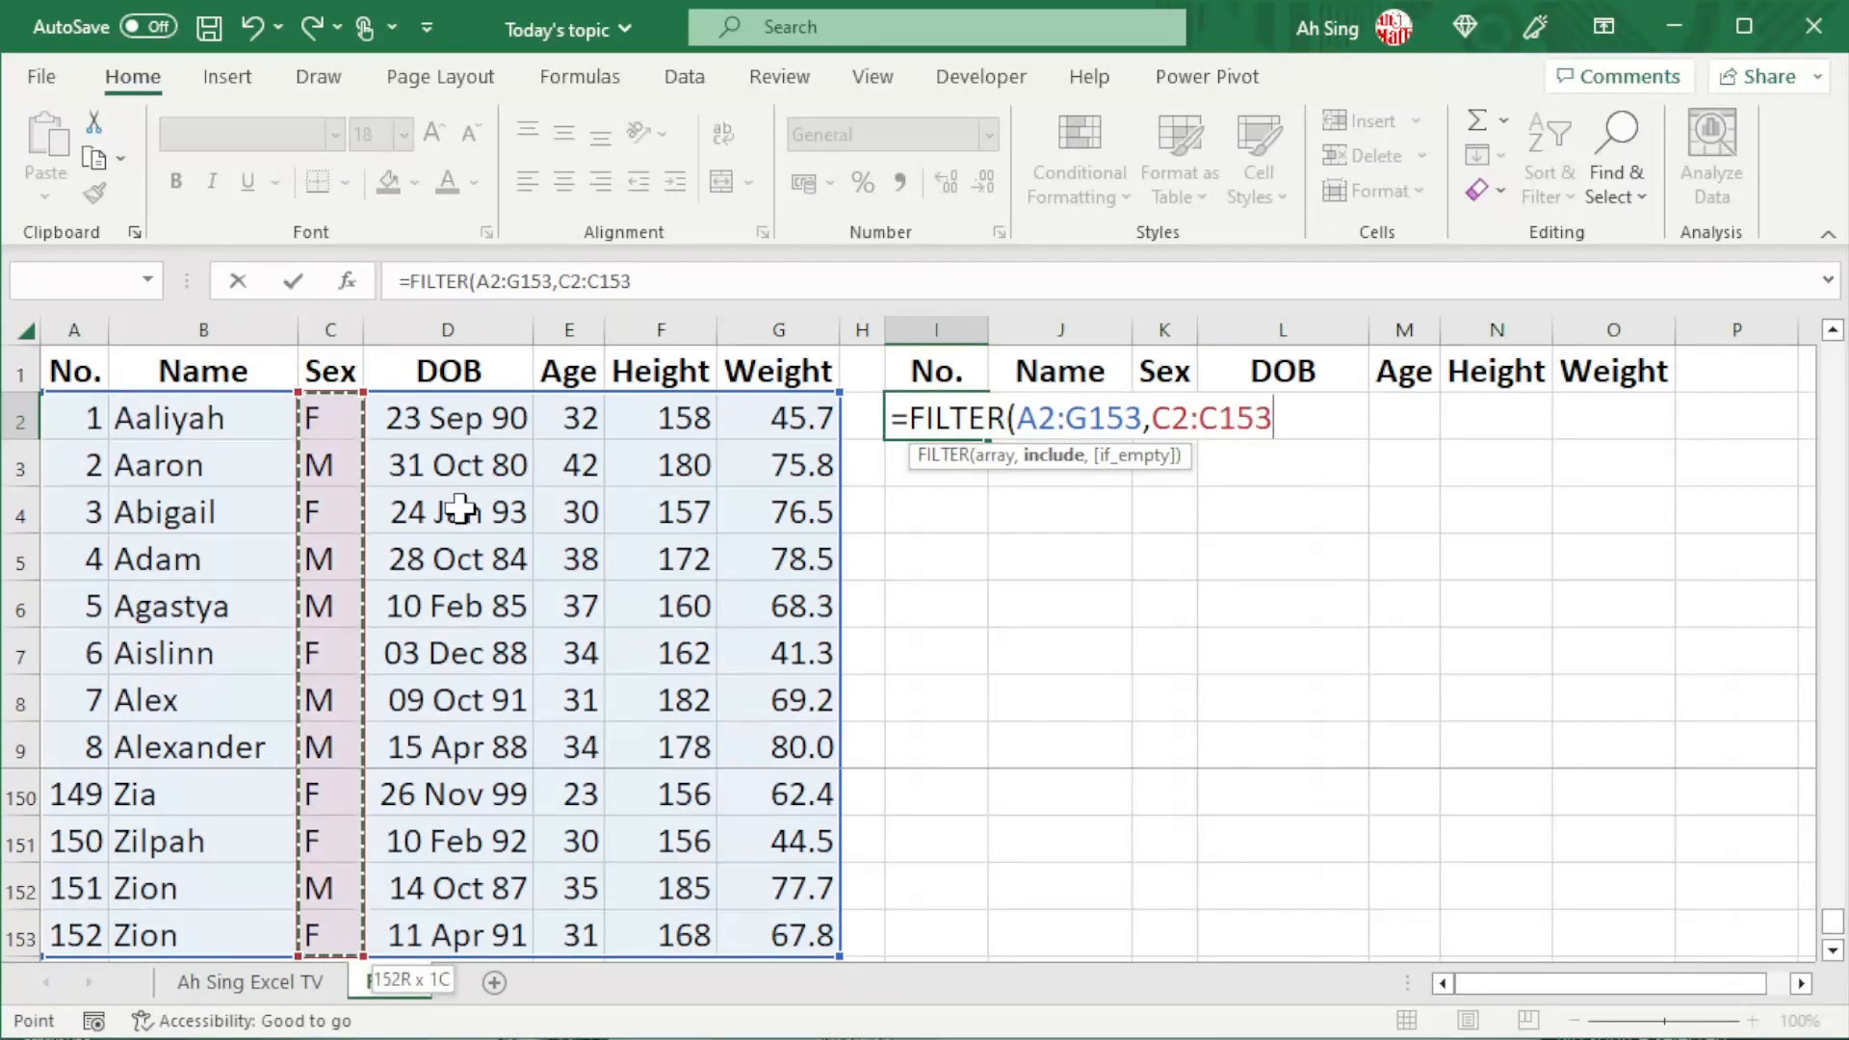
type("=")
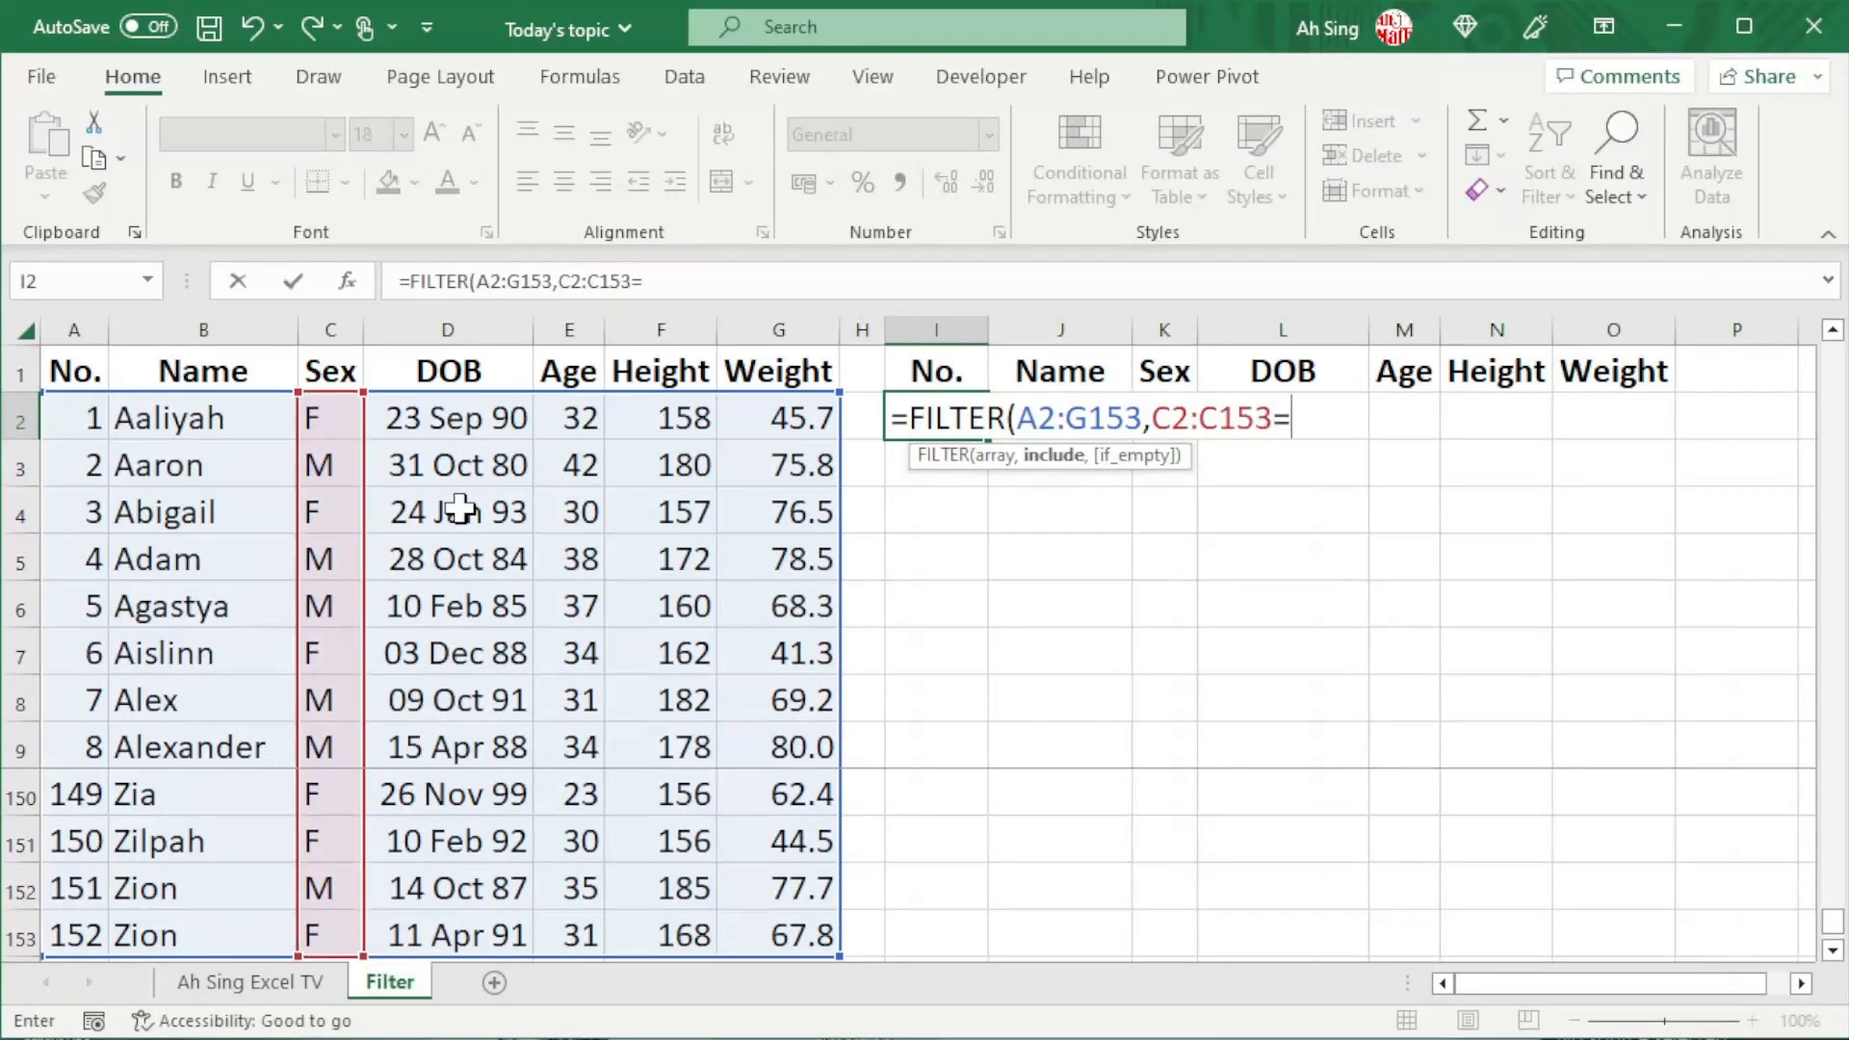
type("\"M")
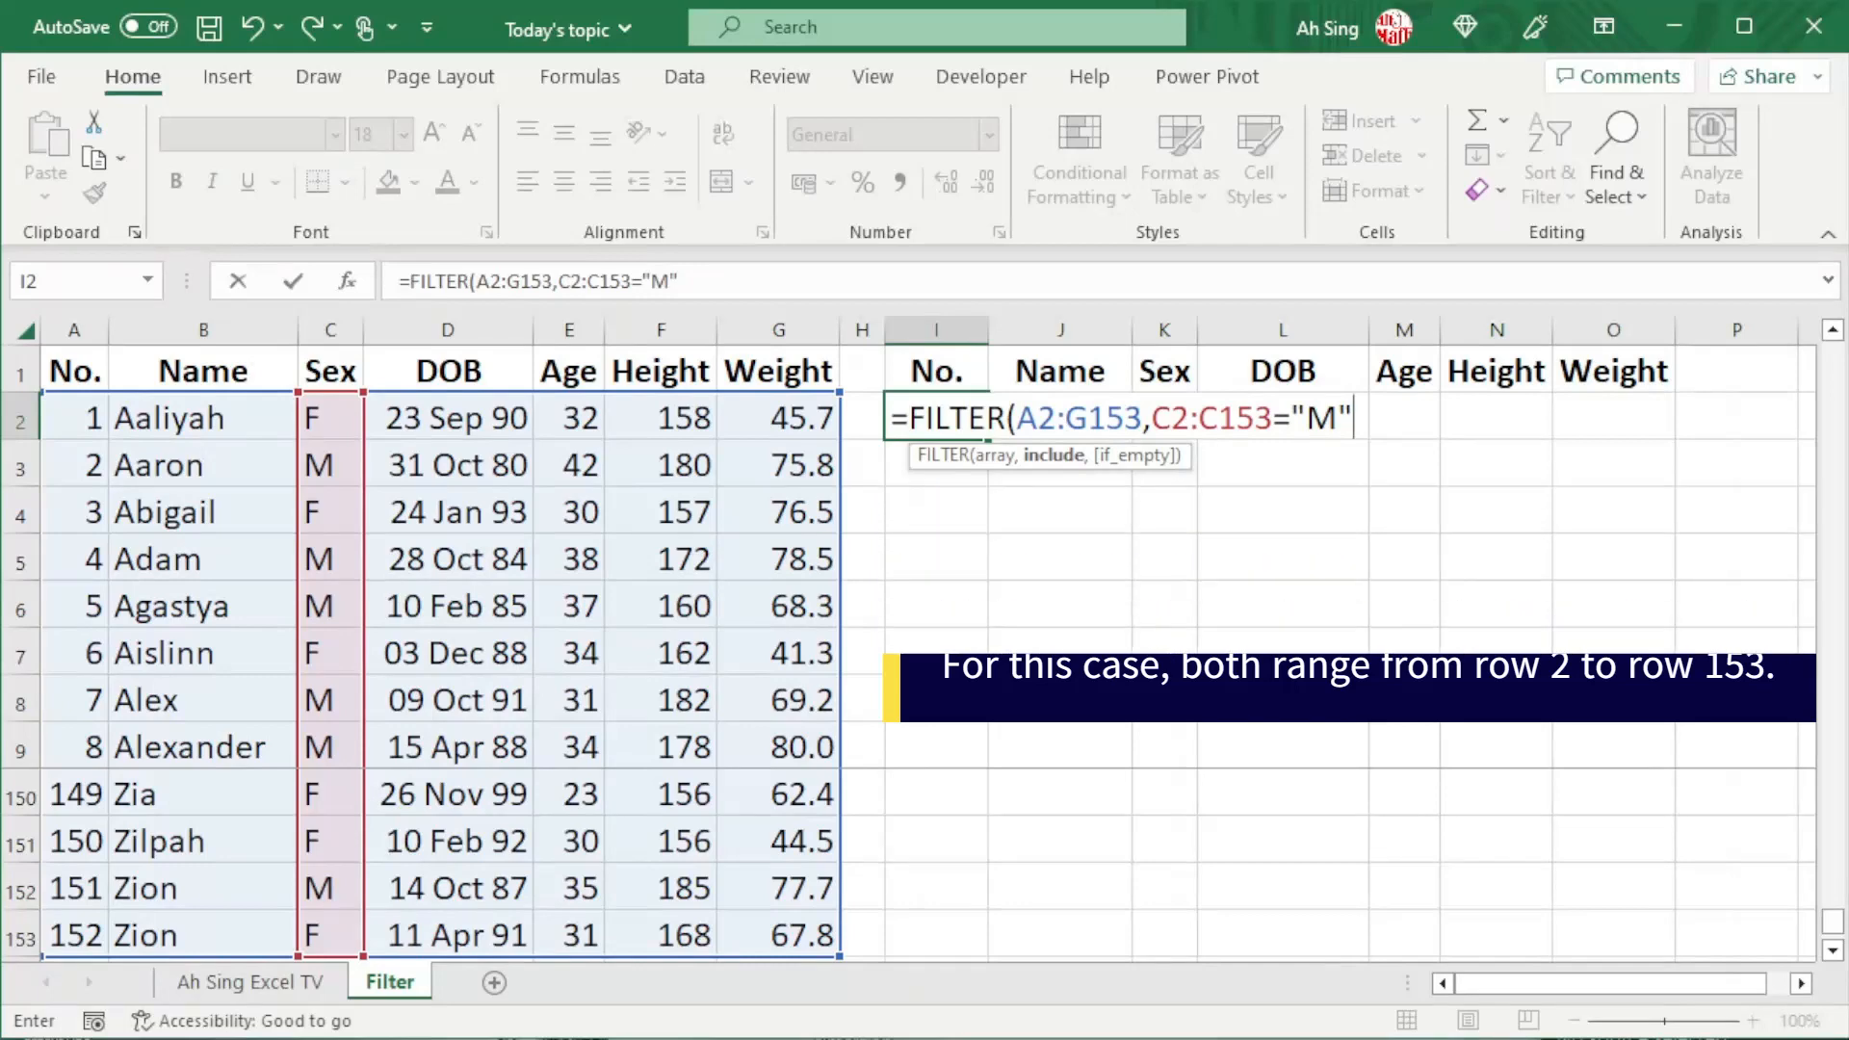
type(")")
key("Return")
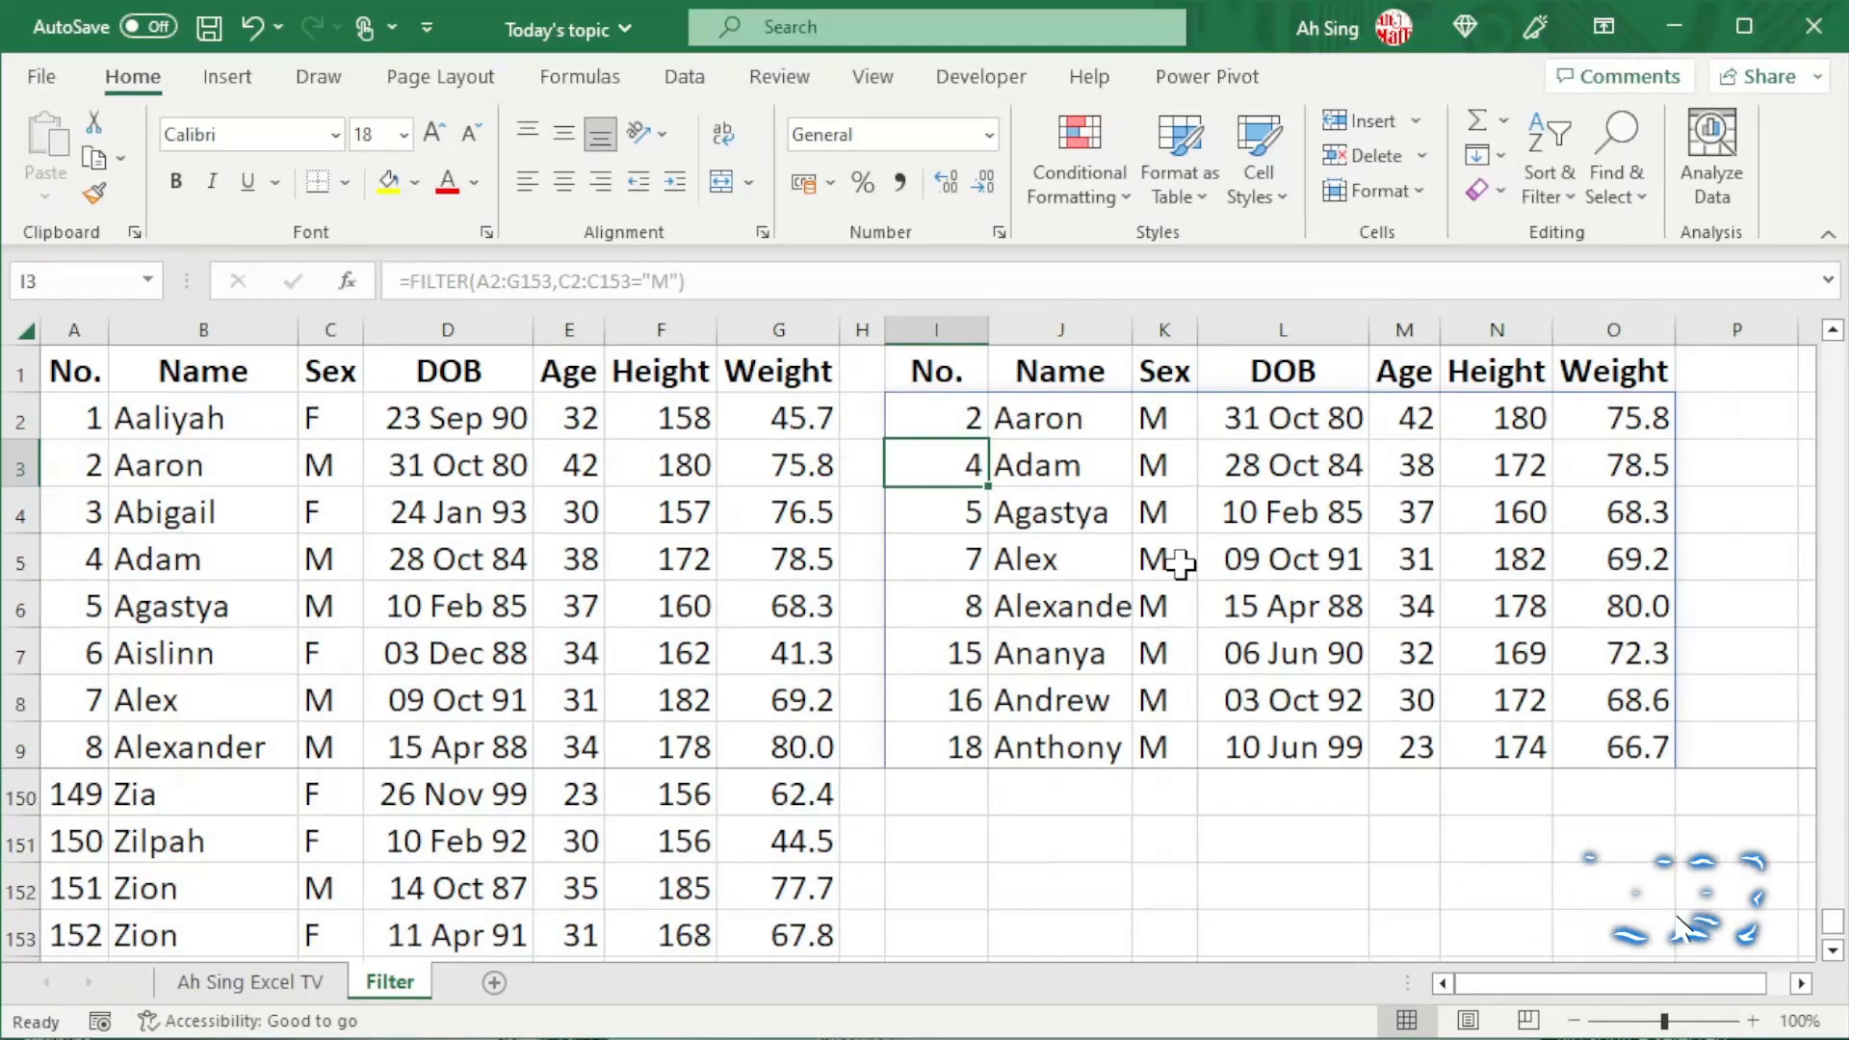
Edit the formula in I2 so the C2:C153="M" condition is enclosed in its own brackets.
scroll(1176, 573, "up", 8)
scroll(1171, 581, "up", 20)
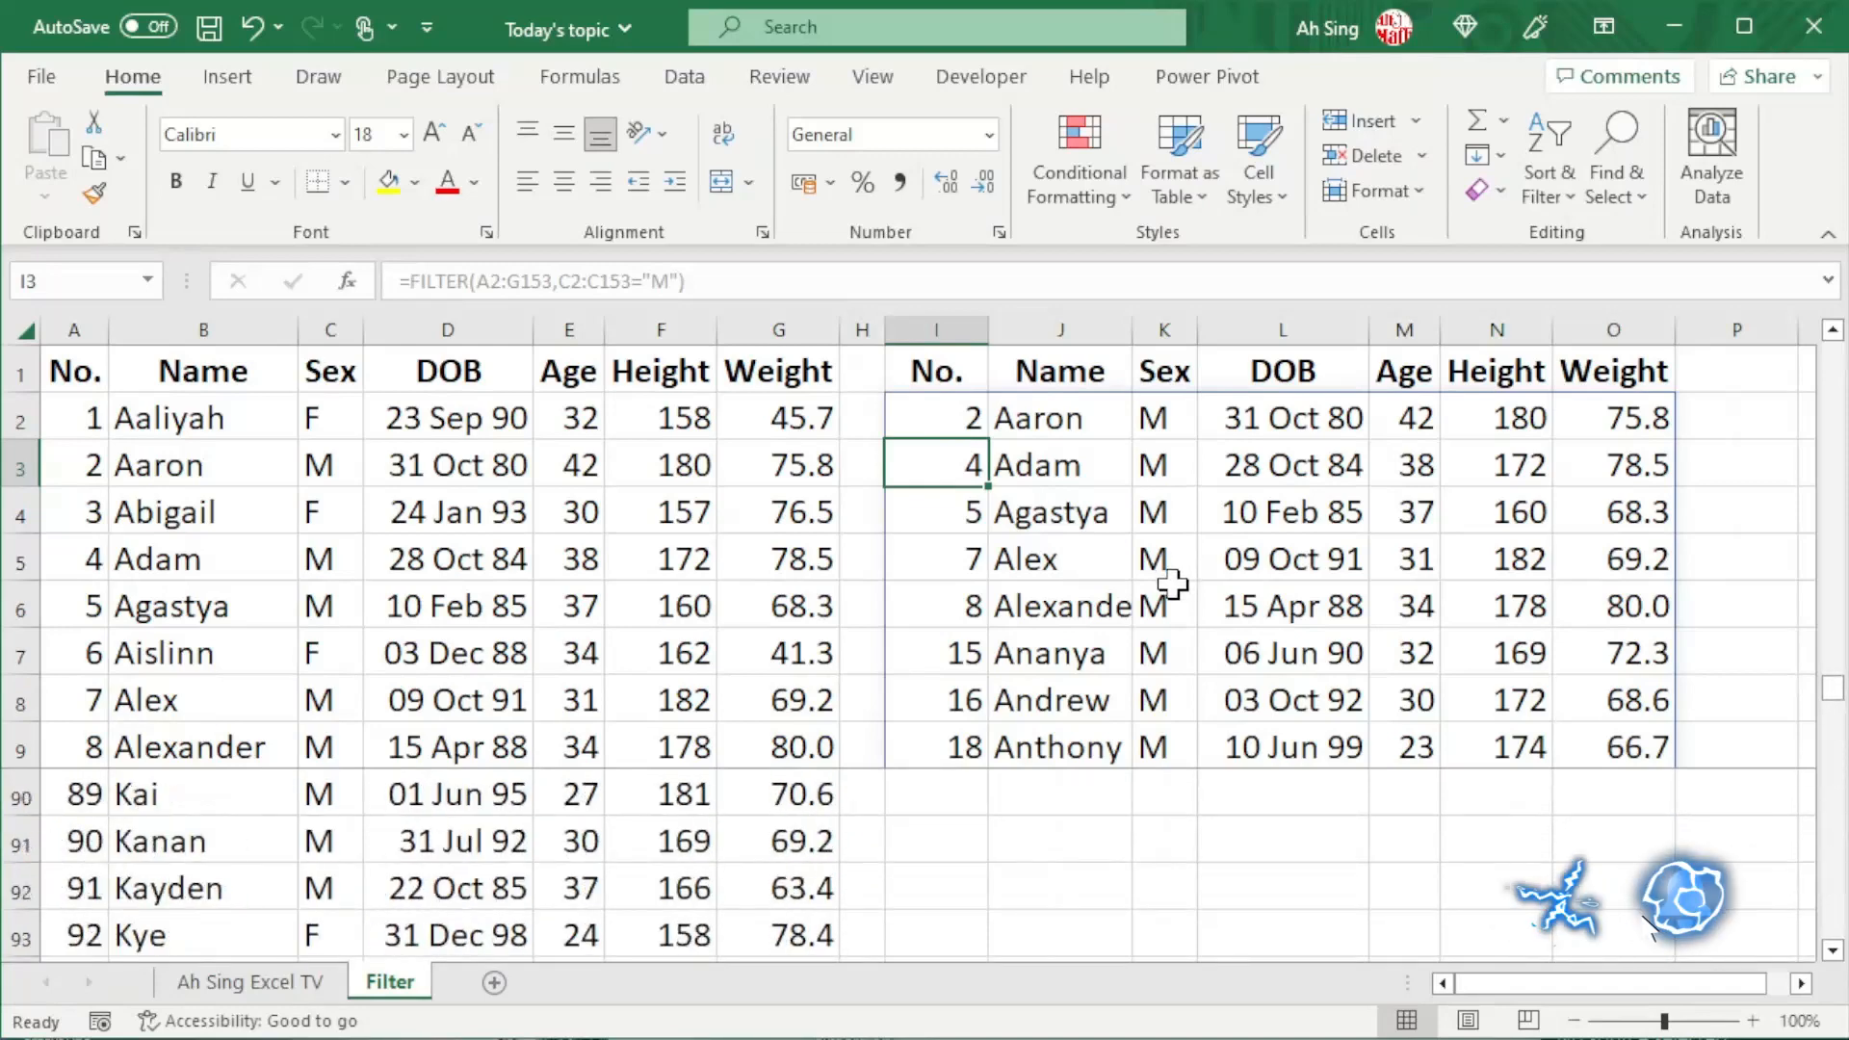
left_click(926, 418)
key("F2")
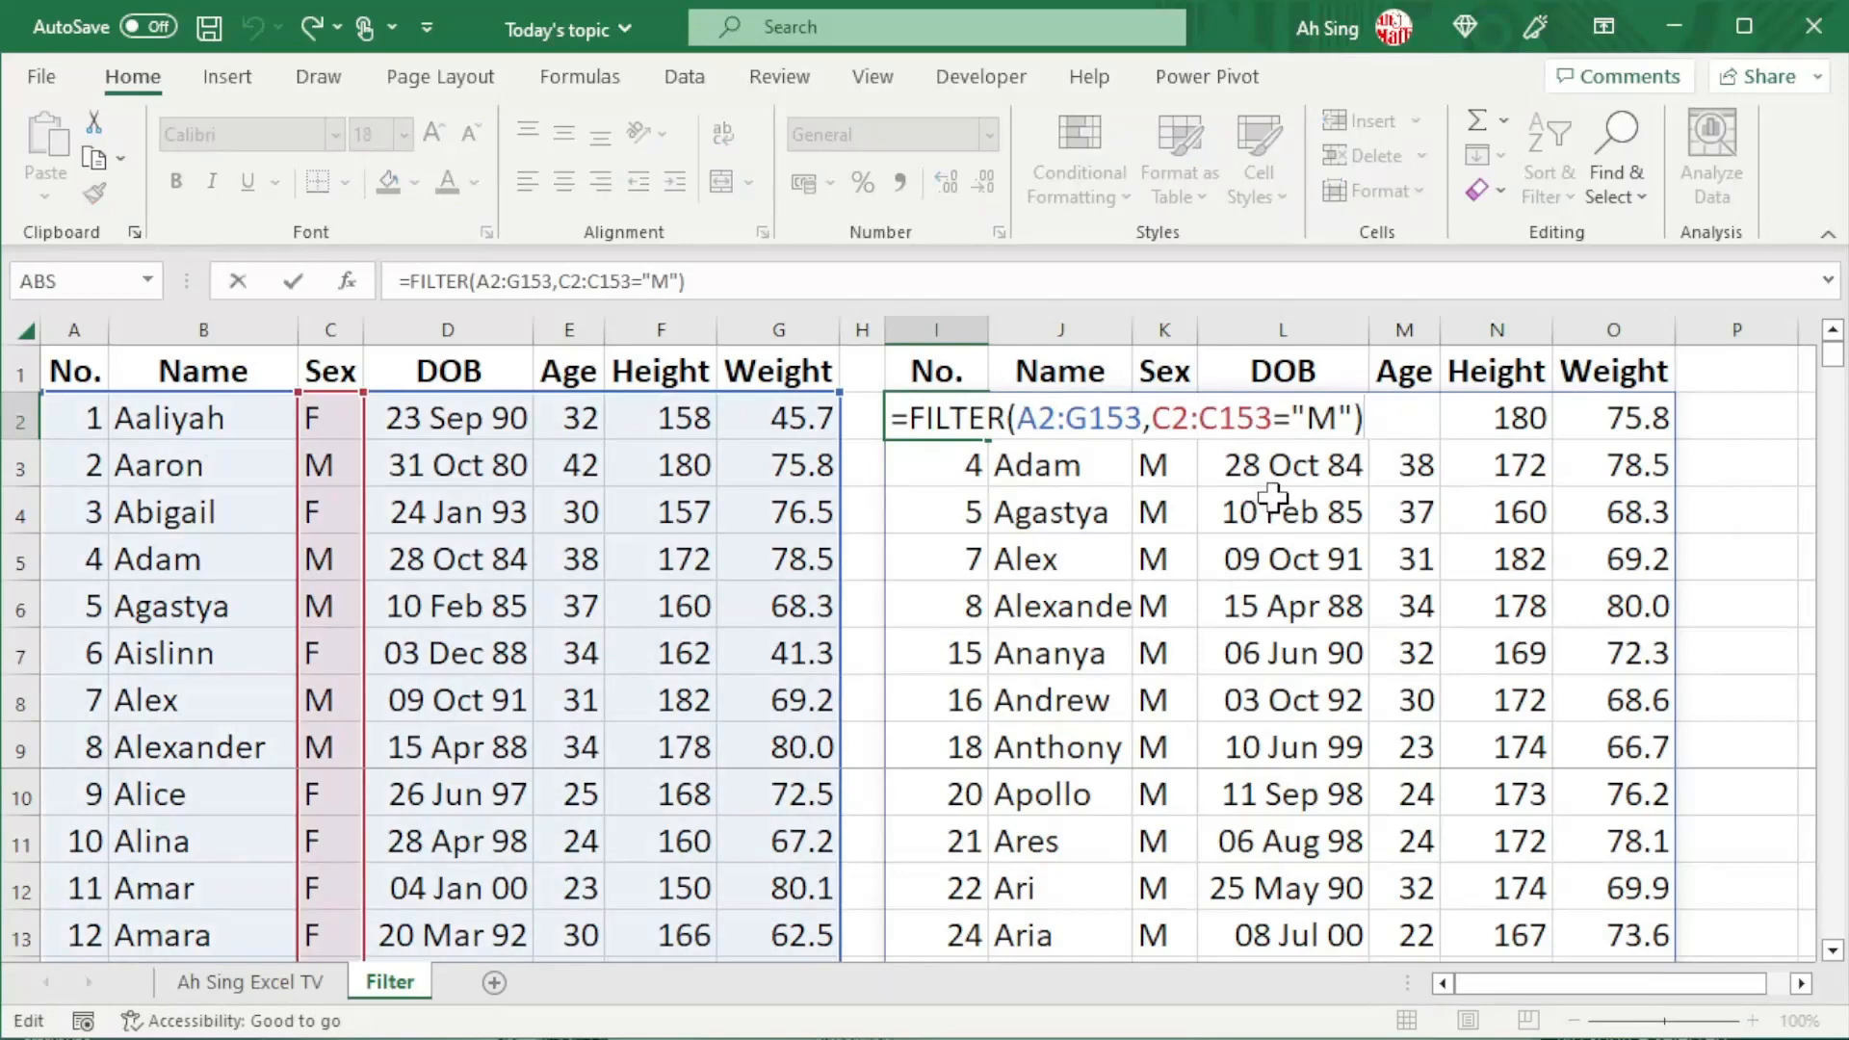
left_click(1144, 417)
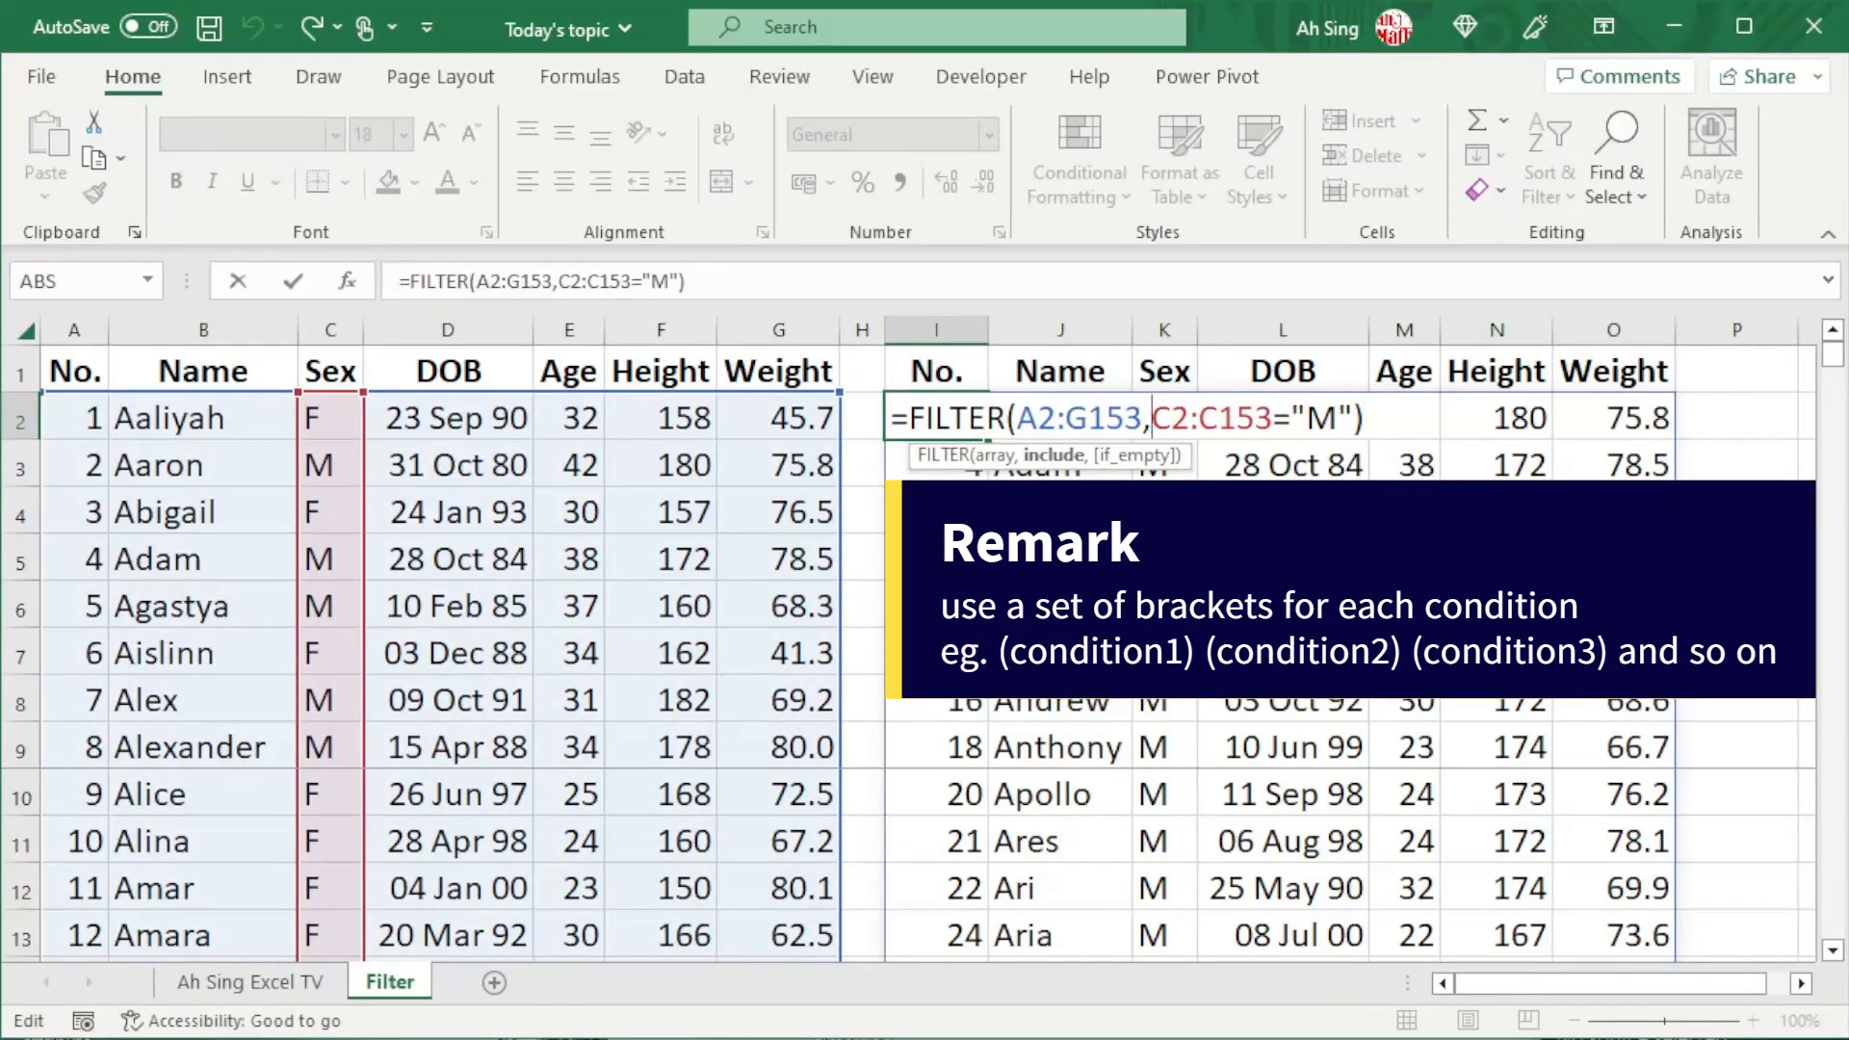
type("(")
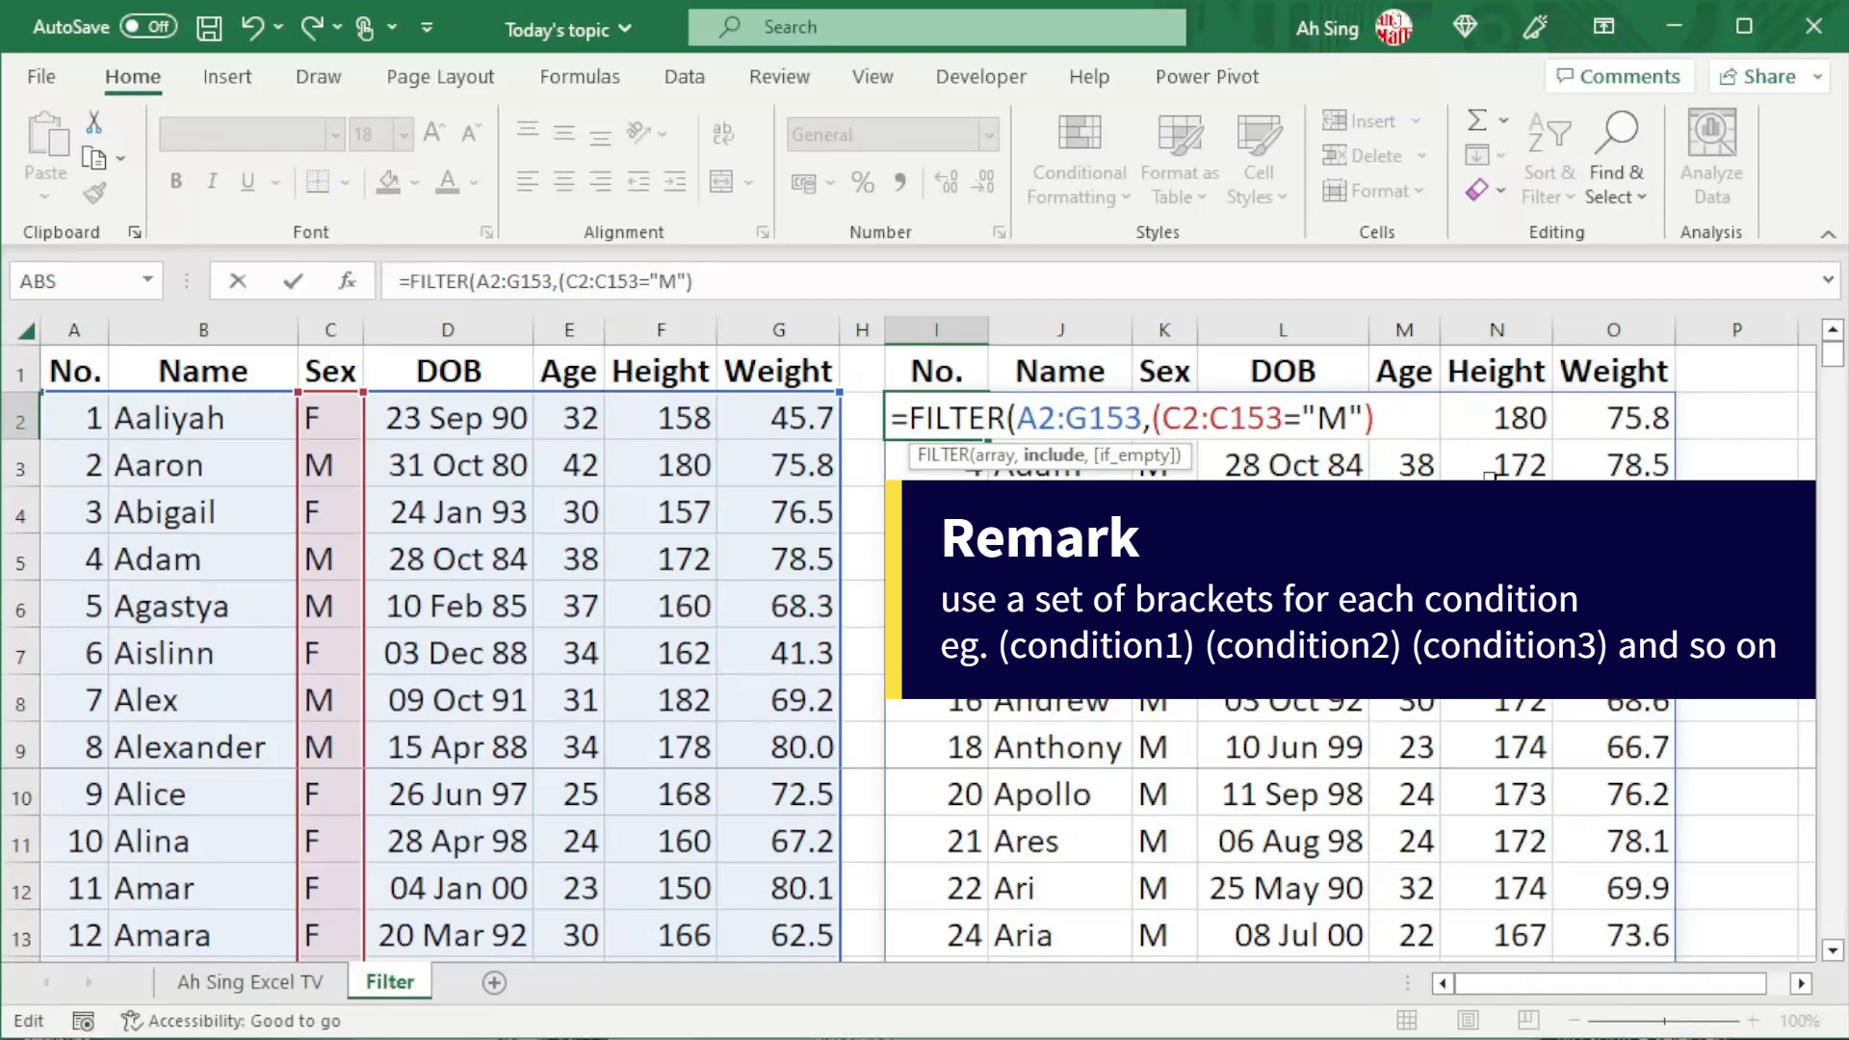
Open a second bracketed condition after the first one, comparing D2:D153<1985.
type("(")
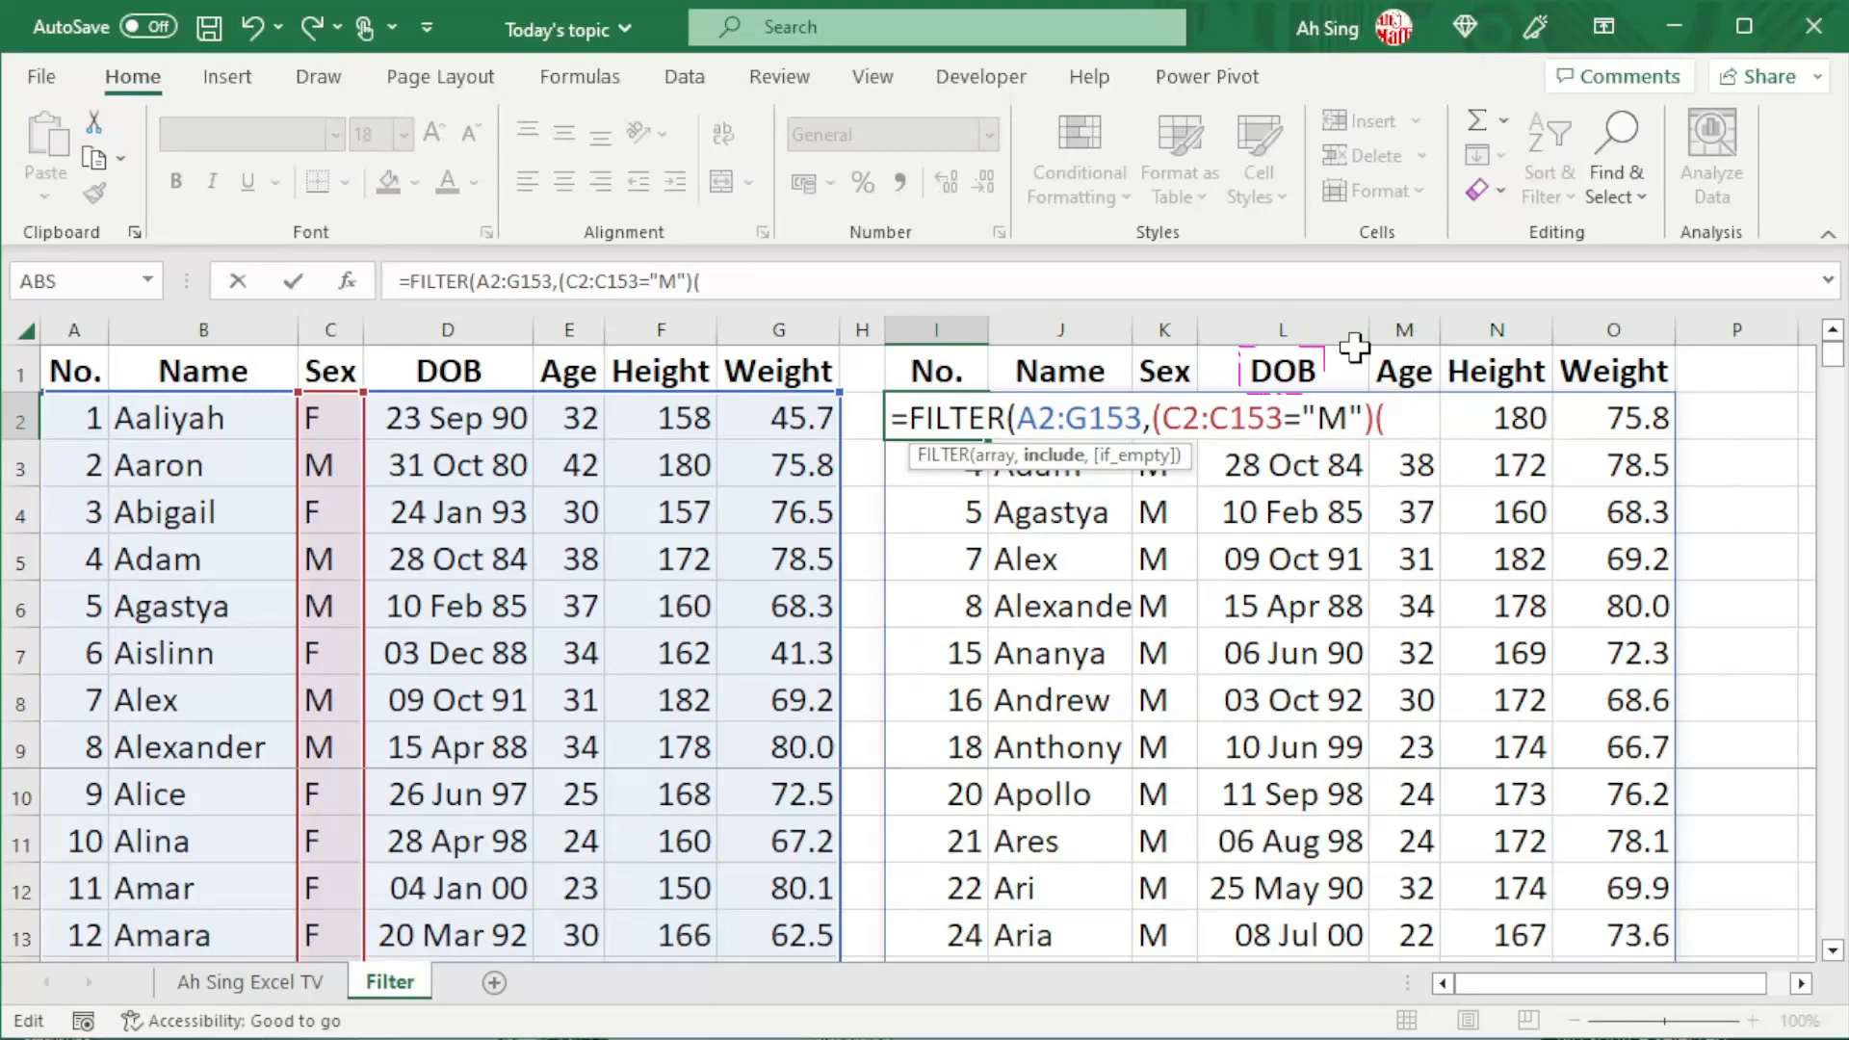
left_click(525, 442)
key("ctrl+shift+Down")
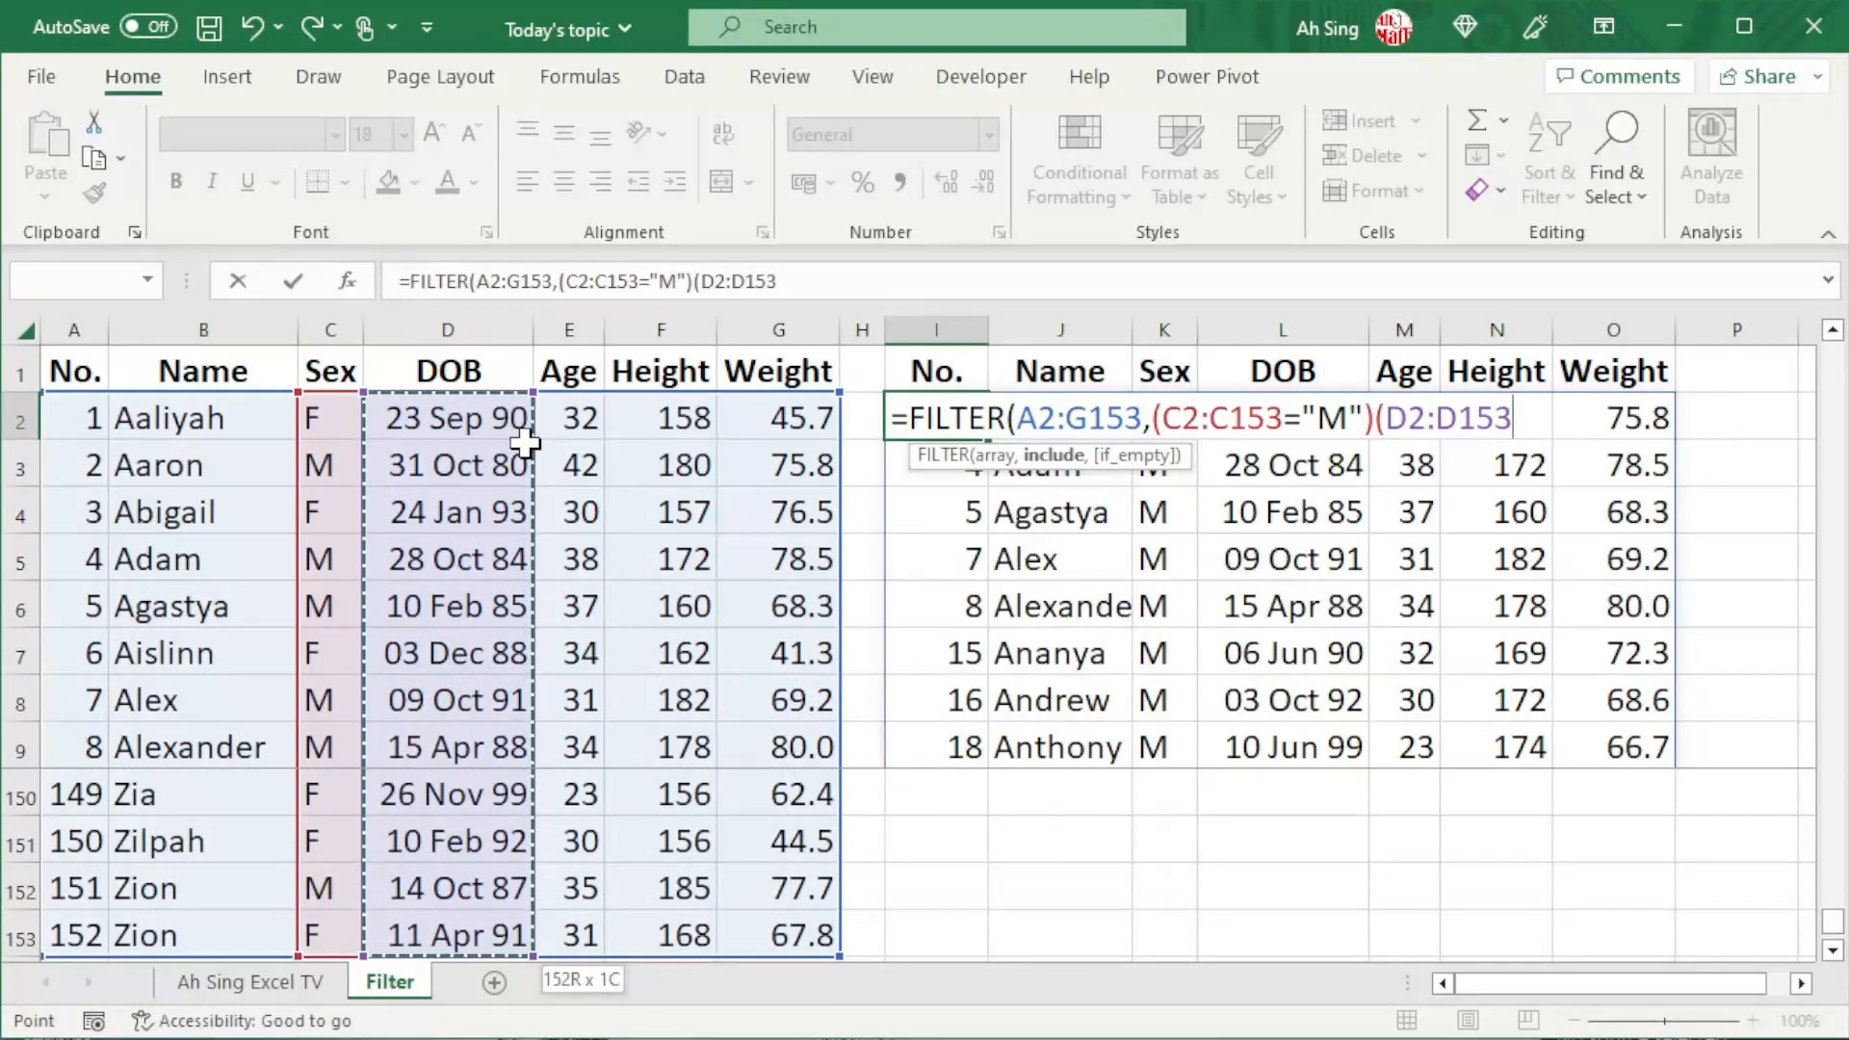
type("<1985")
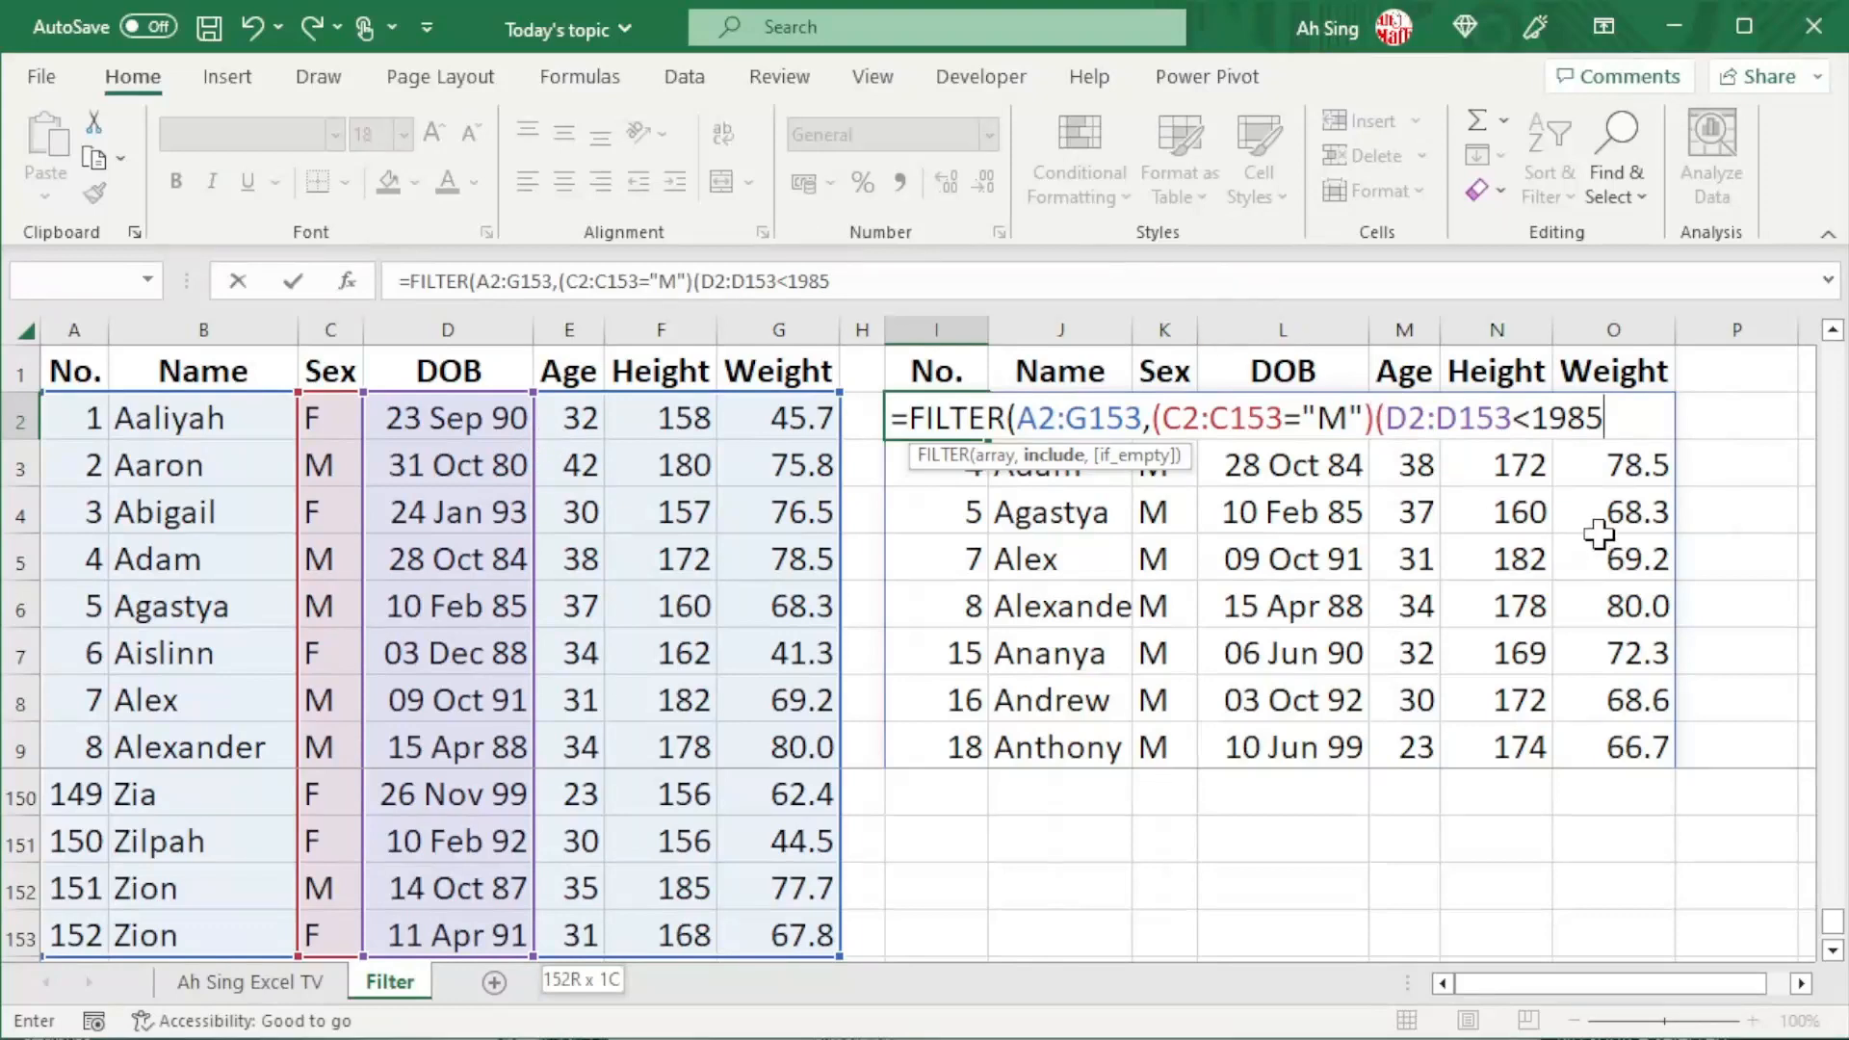
Wrap D2:D153 in the YEAR function and close the second condition's bracket after 1985.
left_click(1390, 416)
type("year")
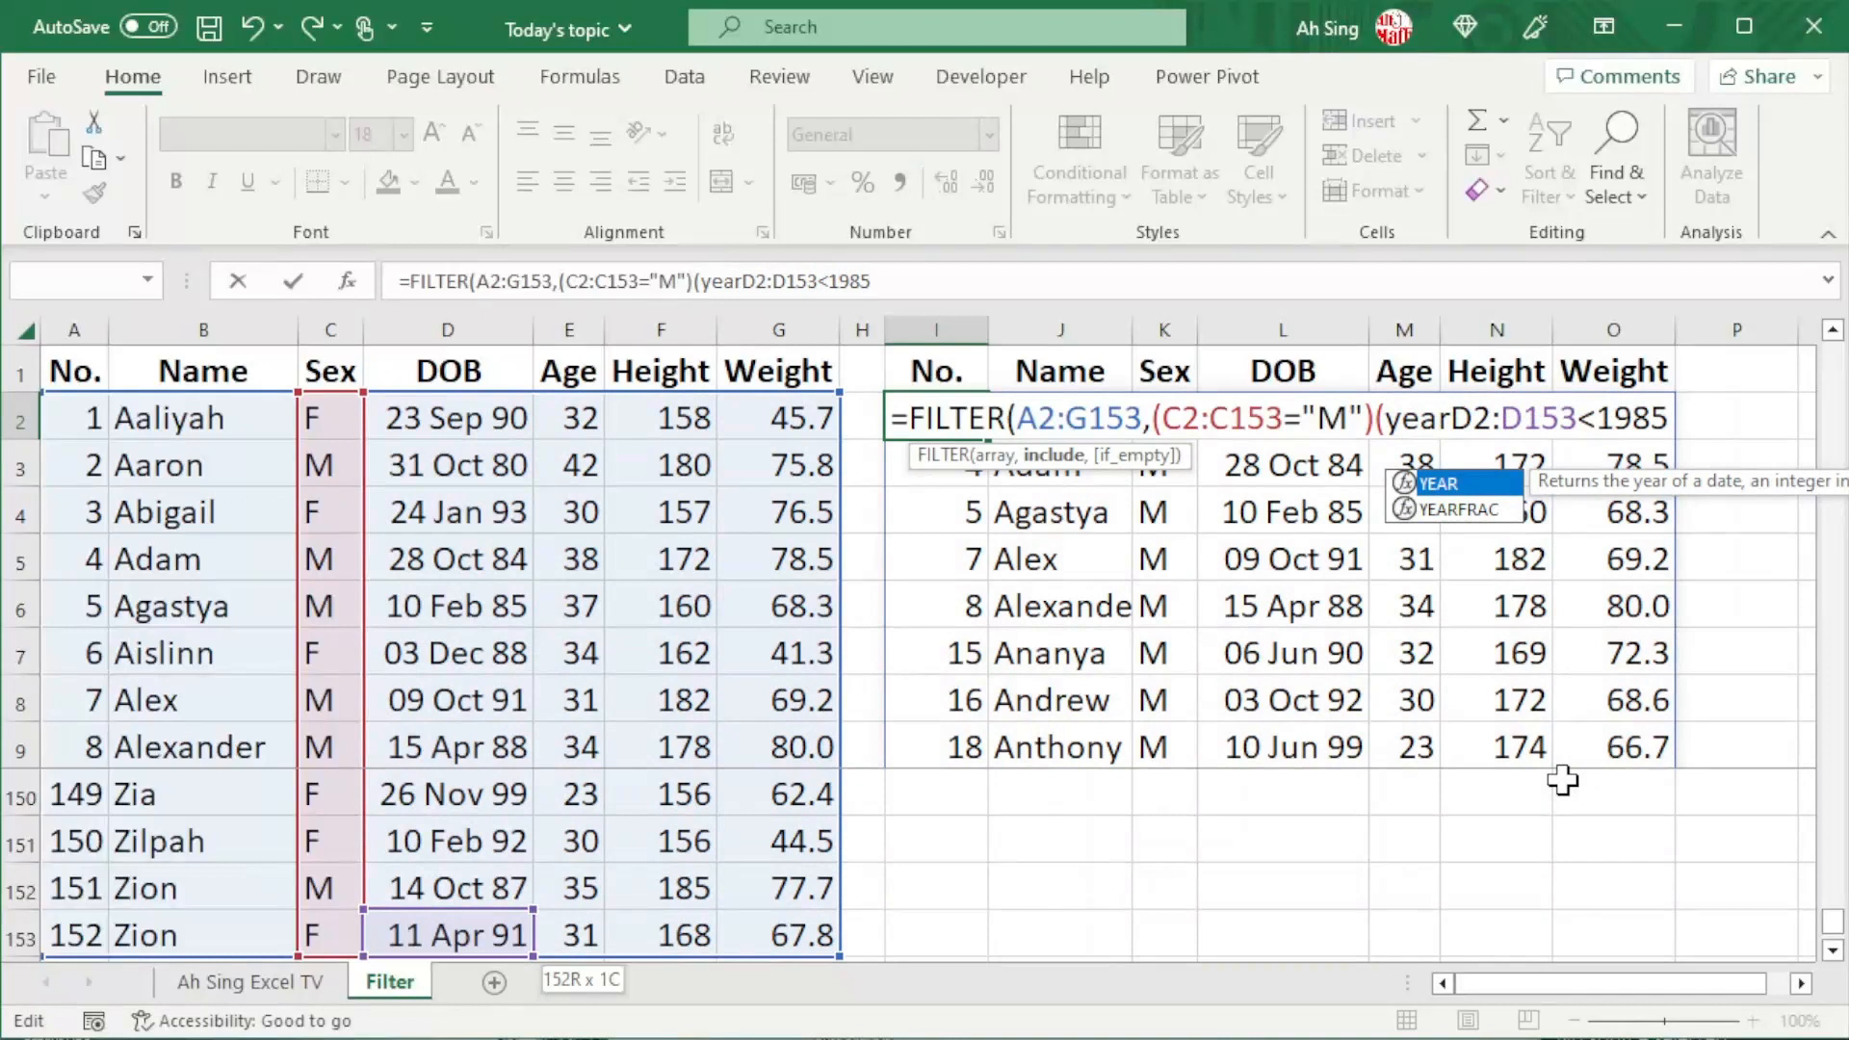
type("(")
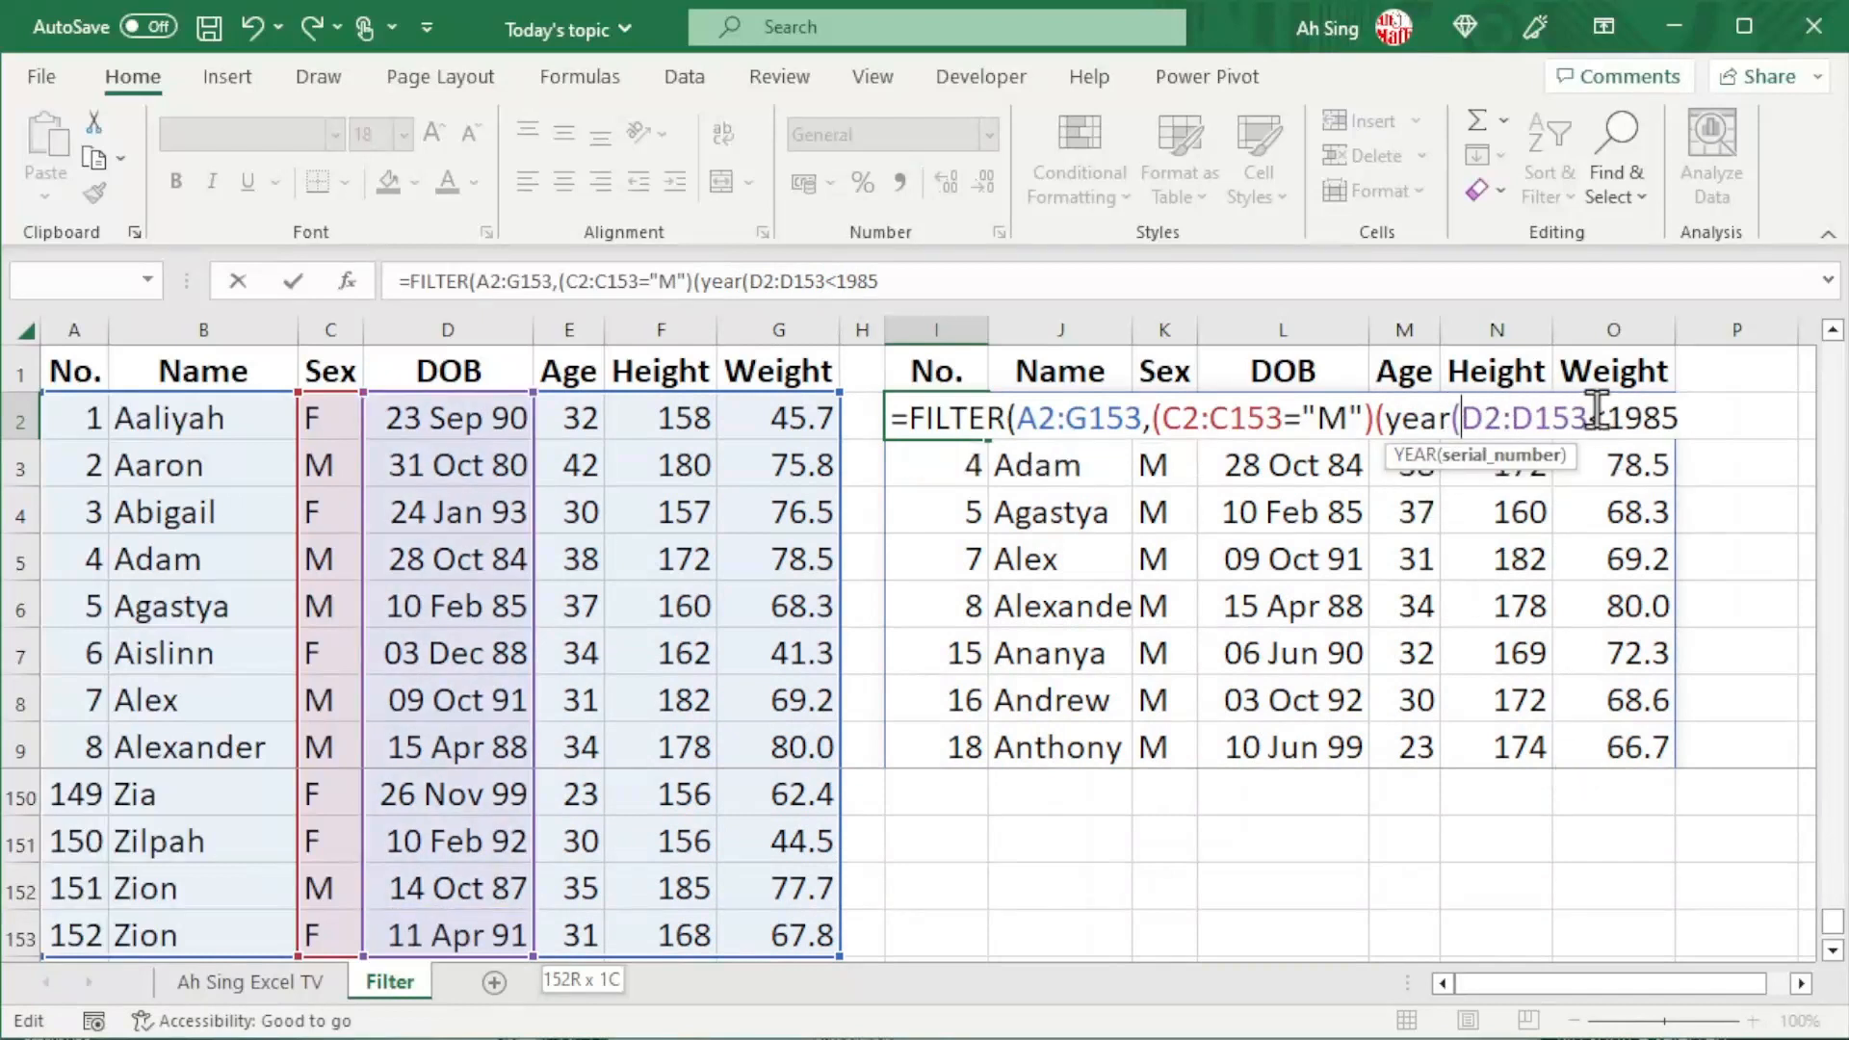
type(")")
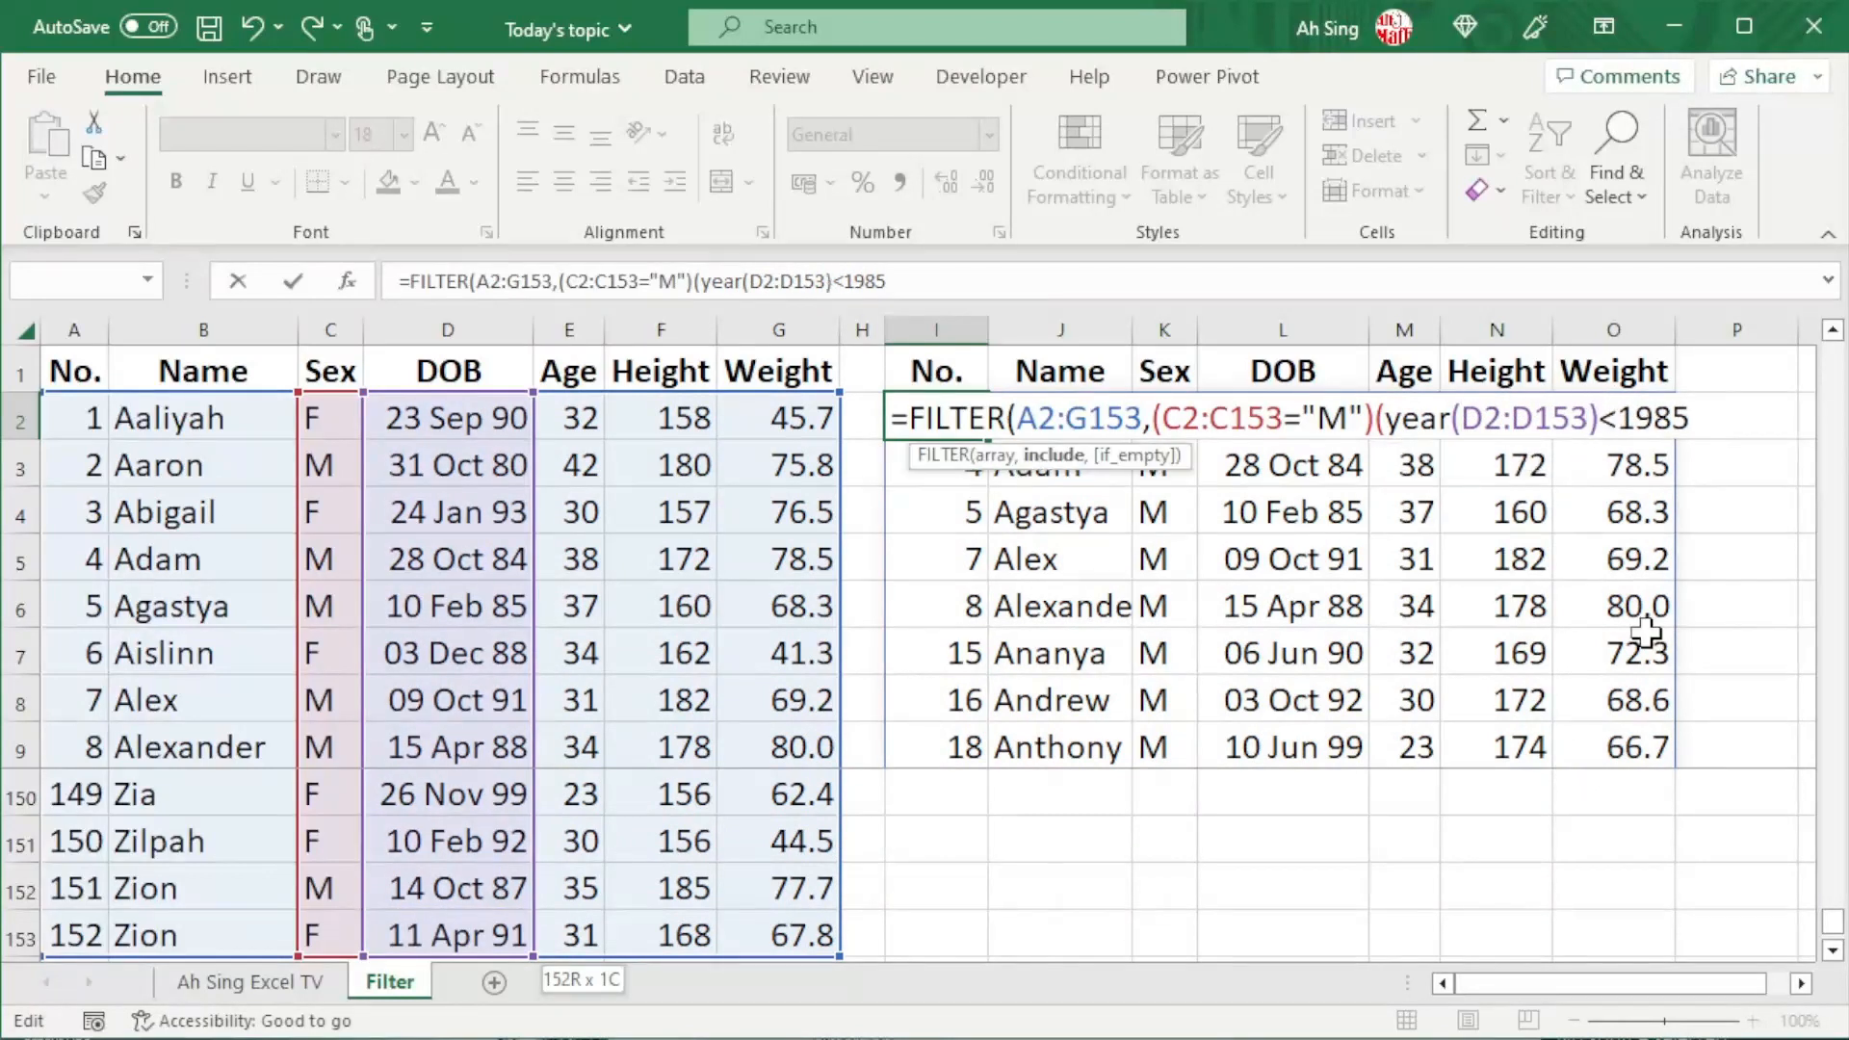
key("End")
type(")")
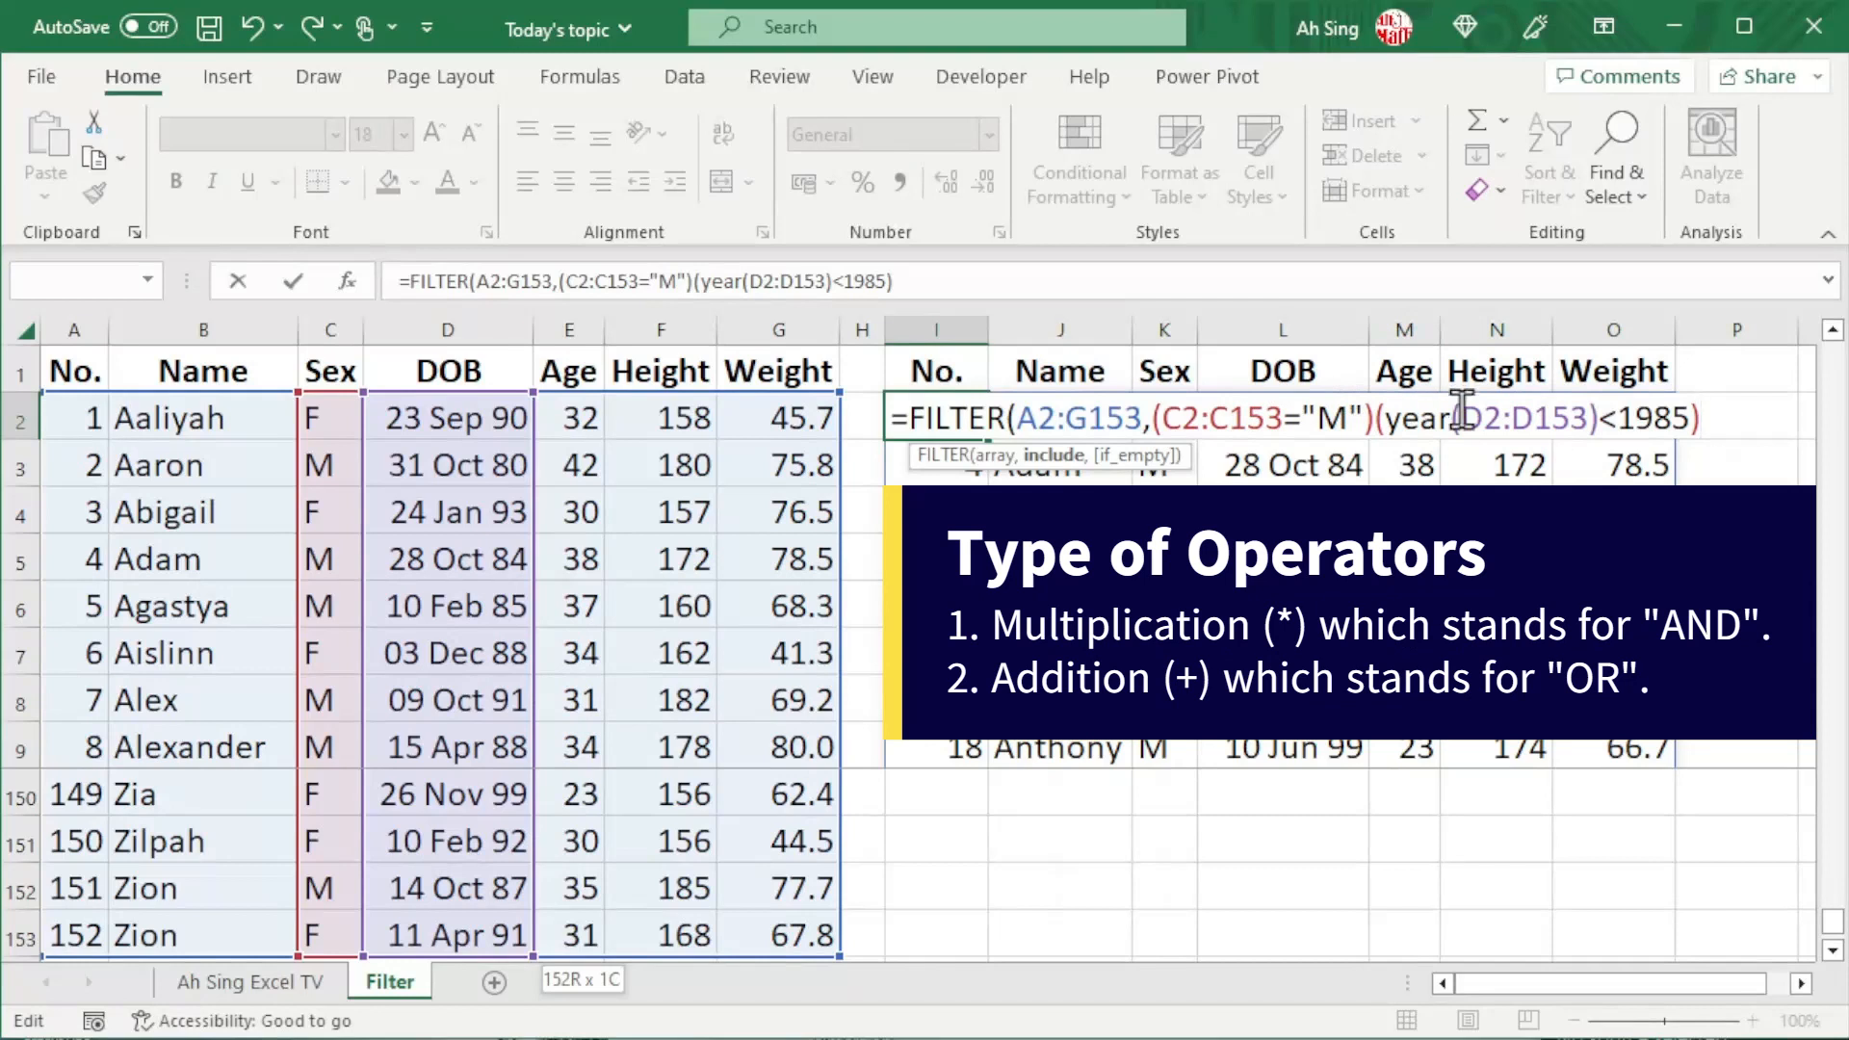
Join the two bracketed conditions with the * operator so both must be met.
left_click(1375, 418)
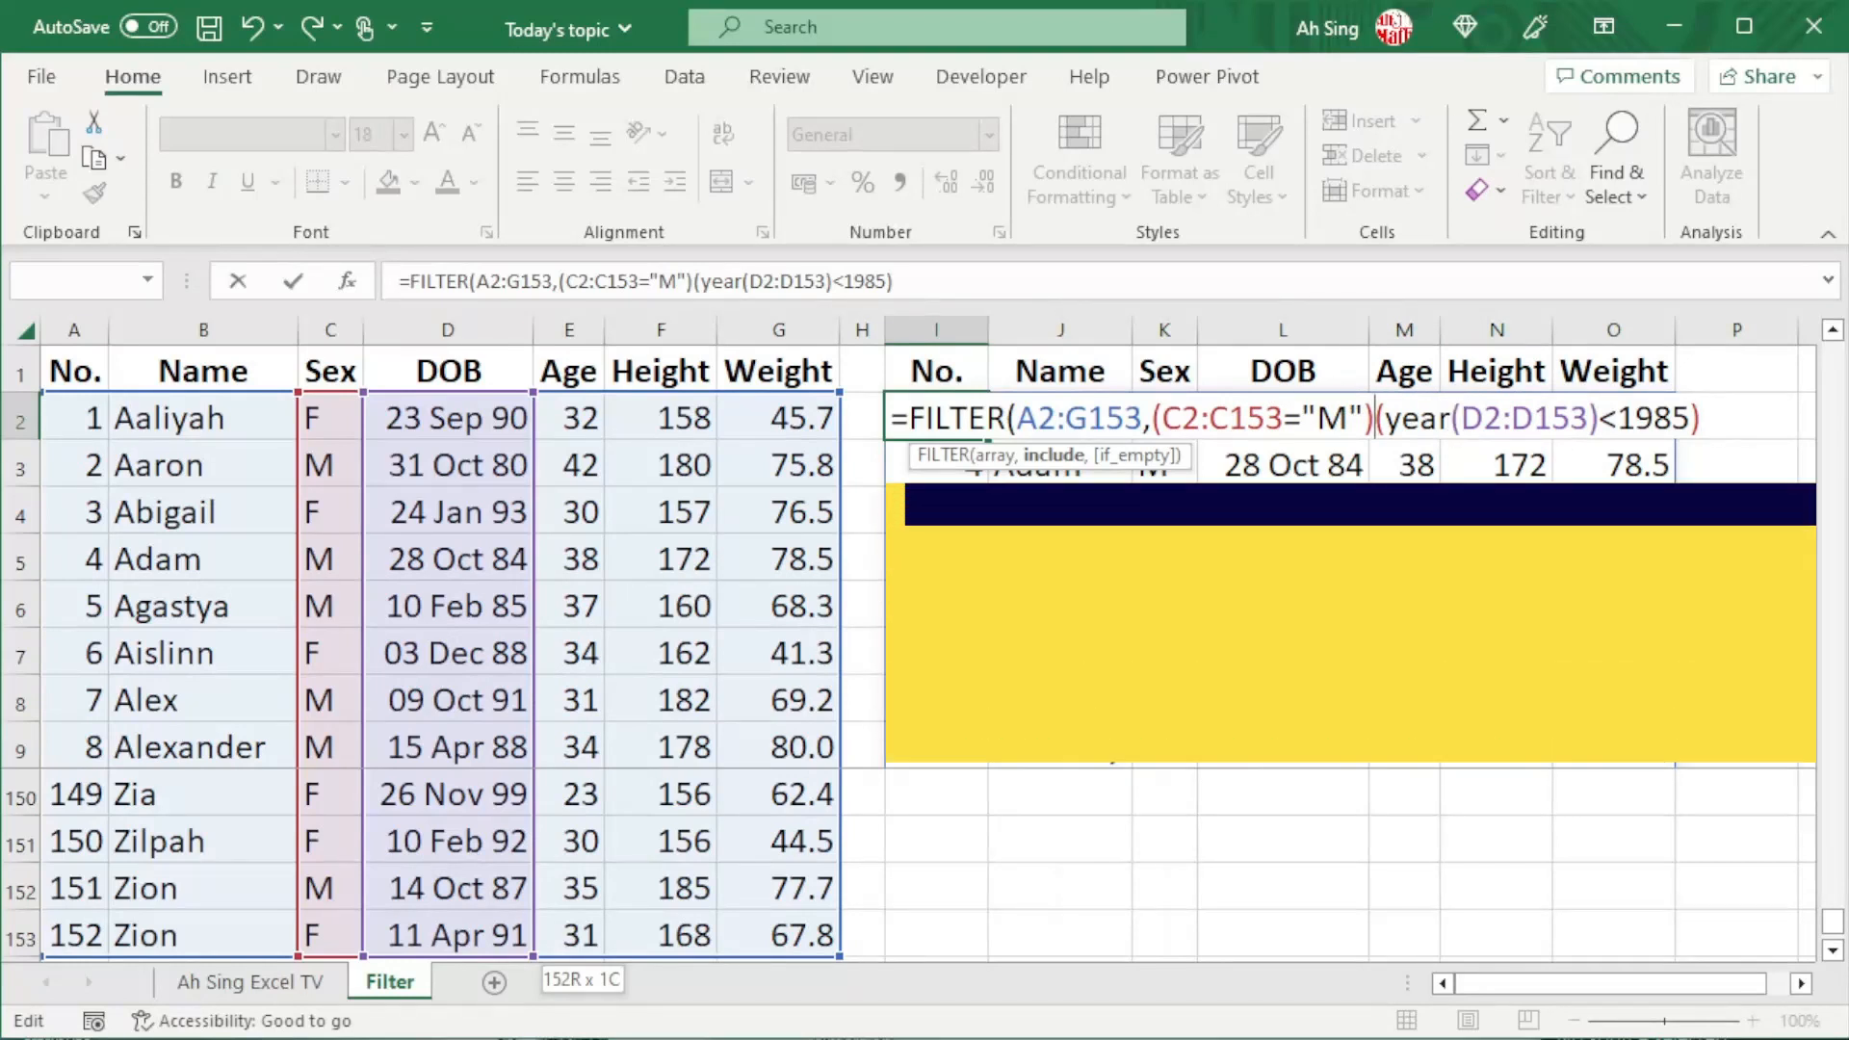
type("*")
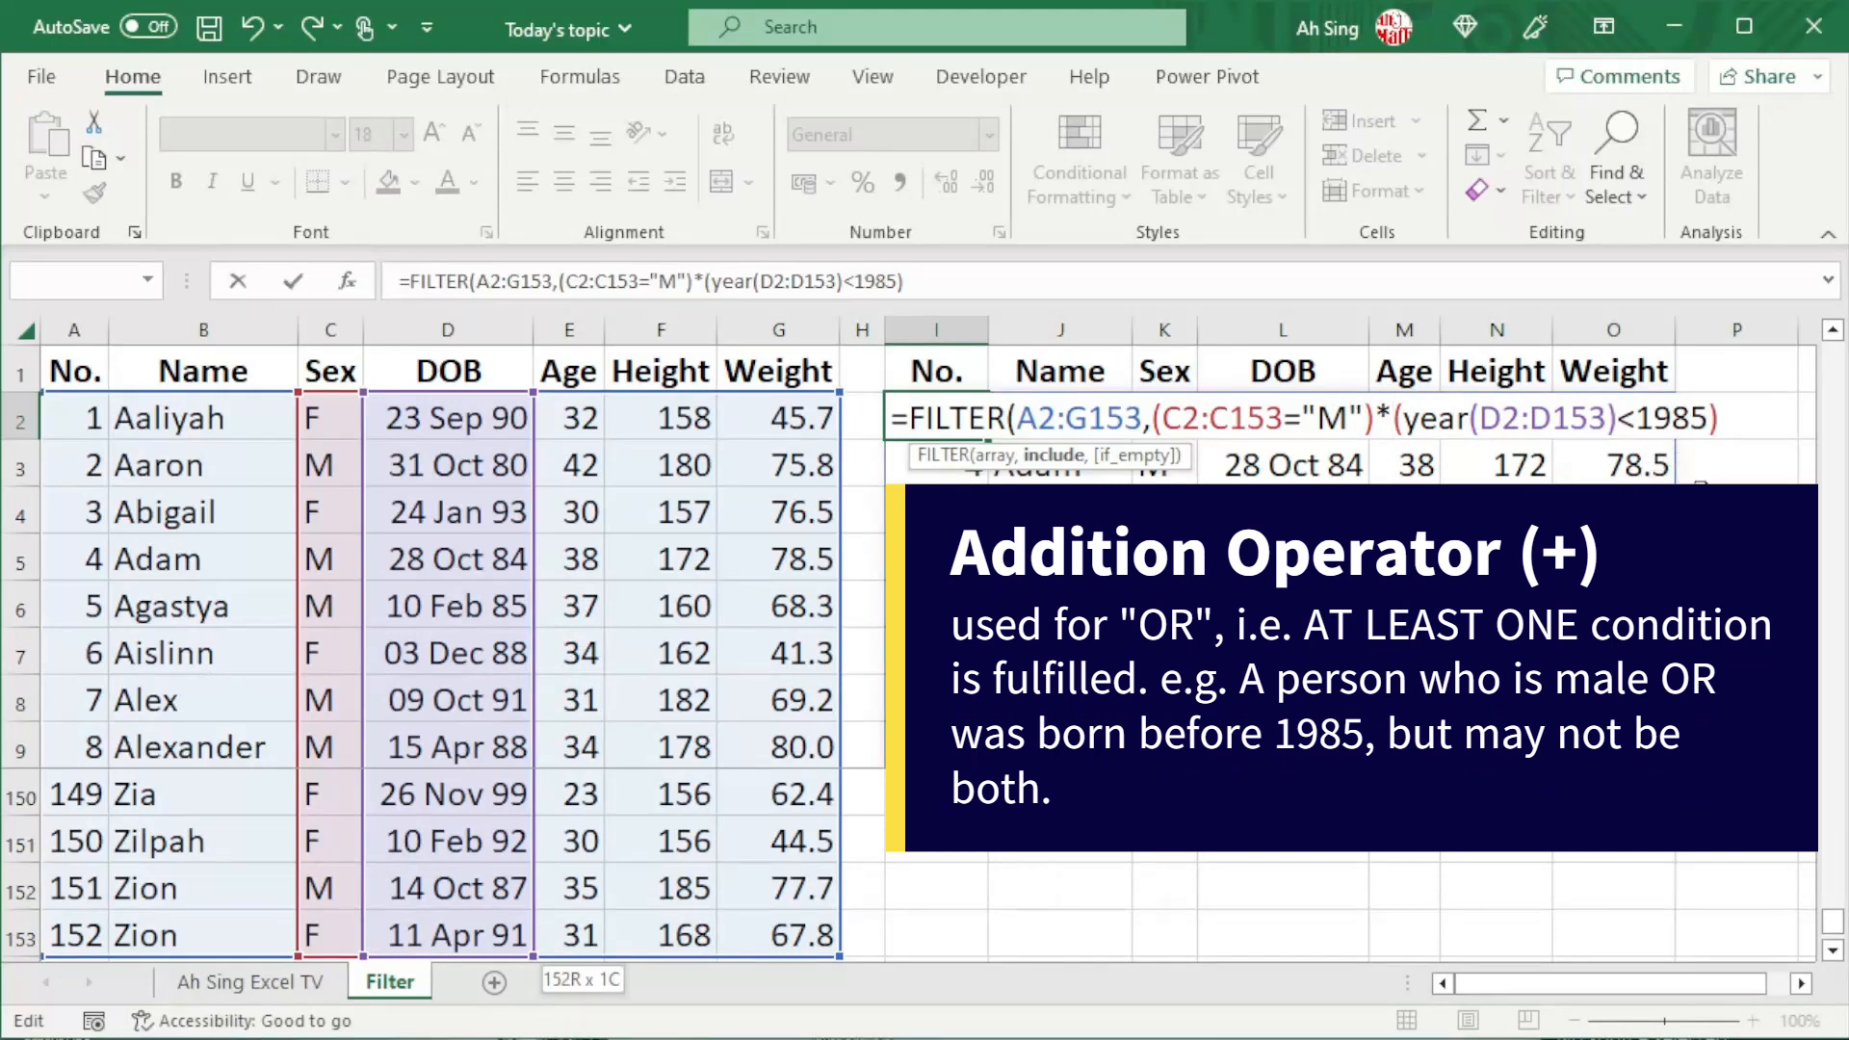
Try the + operator in place of * between the two conditions, and restore *.
key("BackSpace")
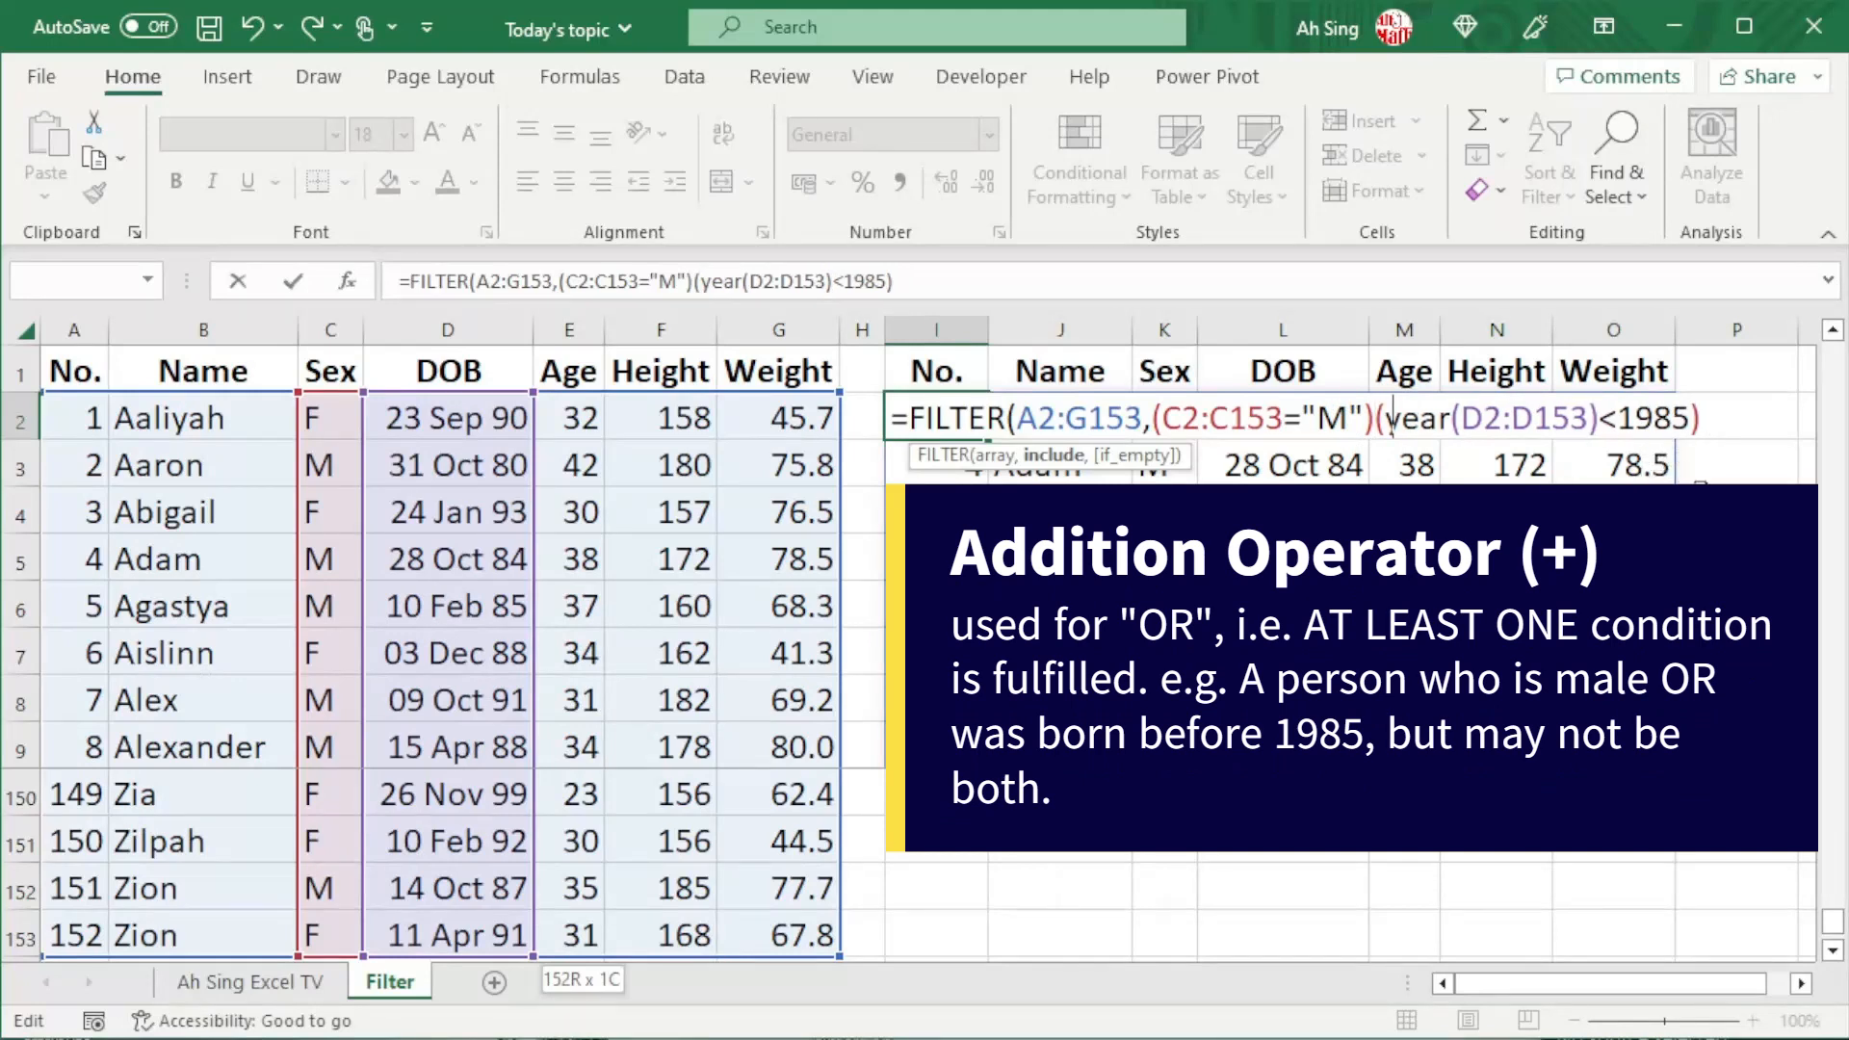
type("+")
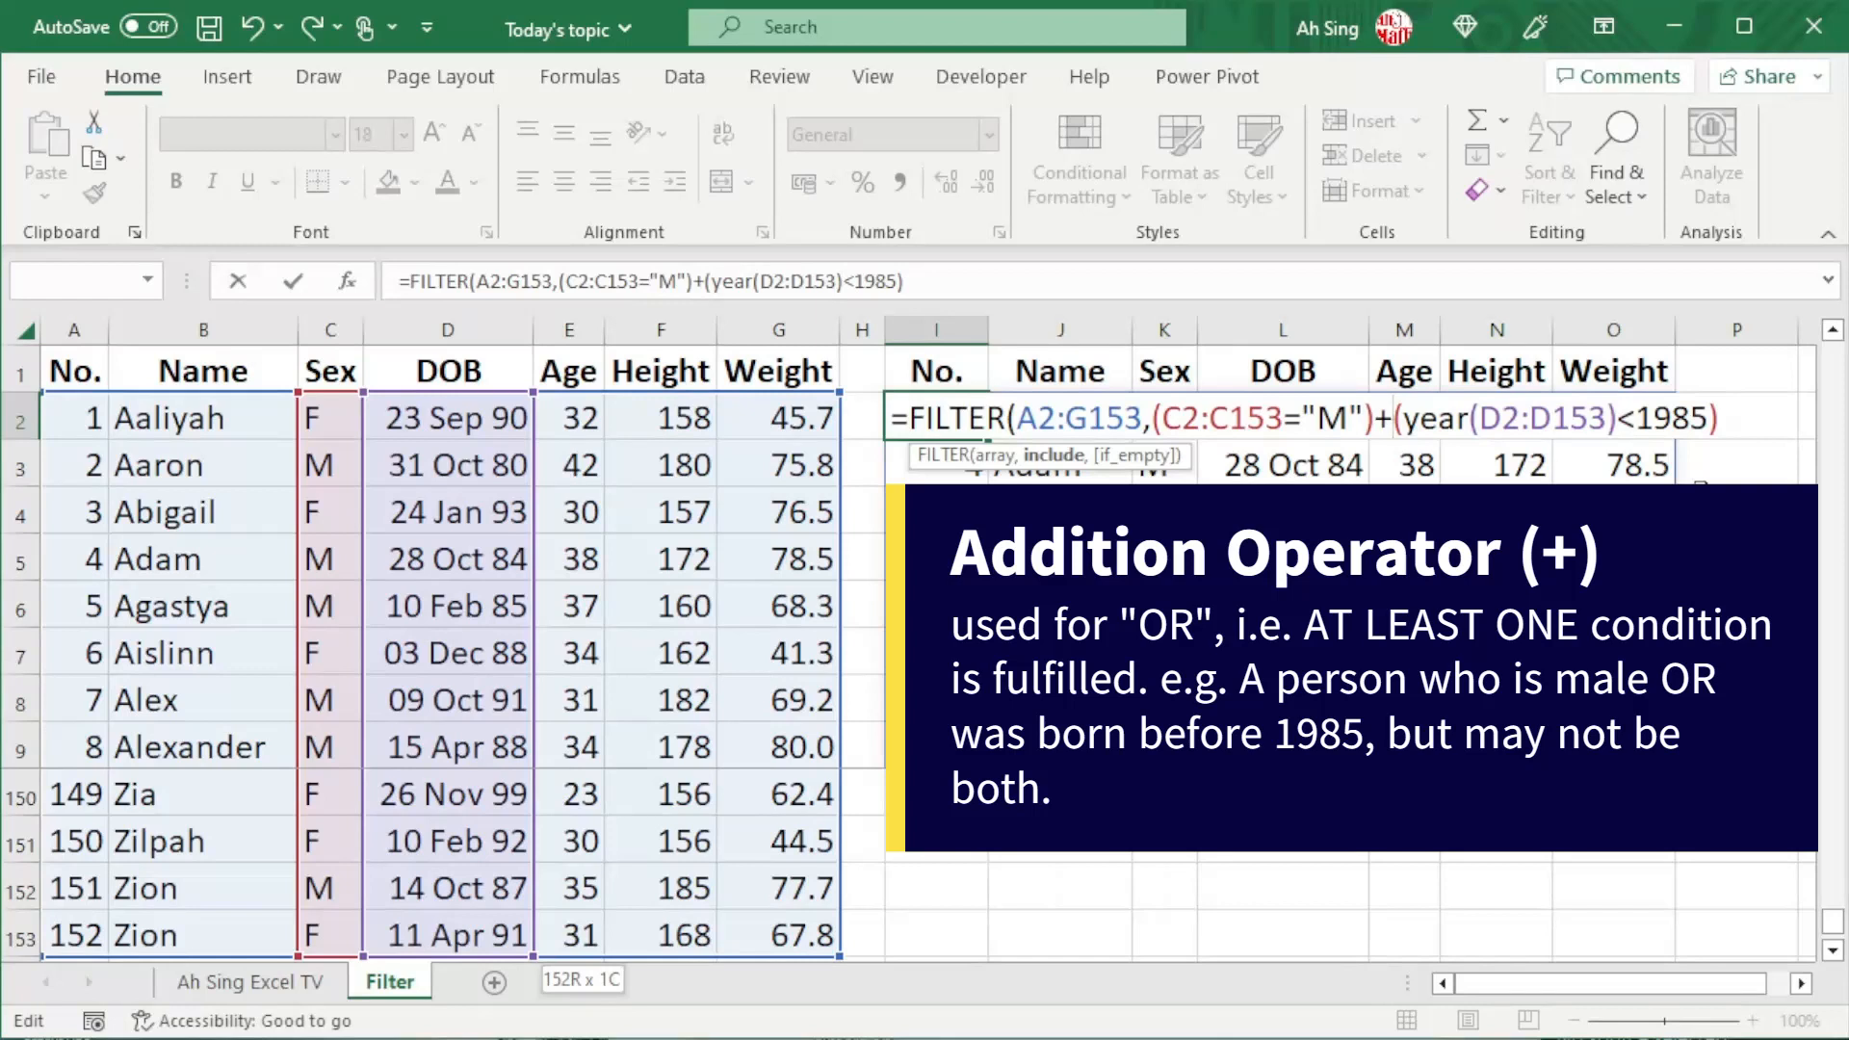
key("BackSpace")
type("*")
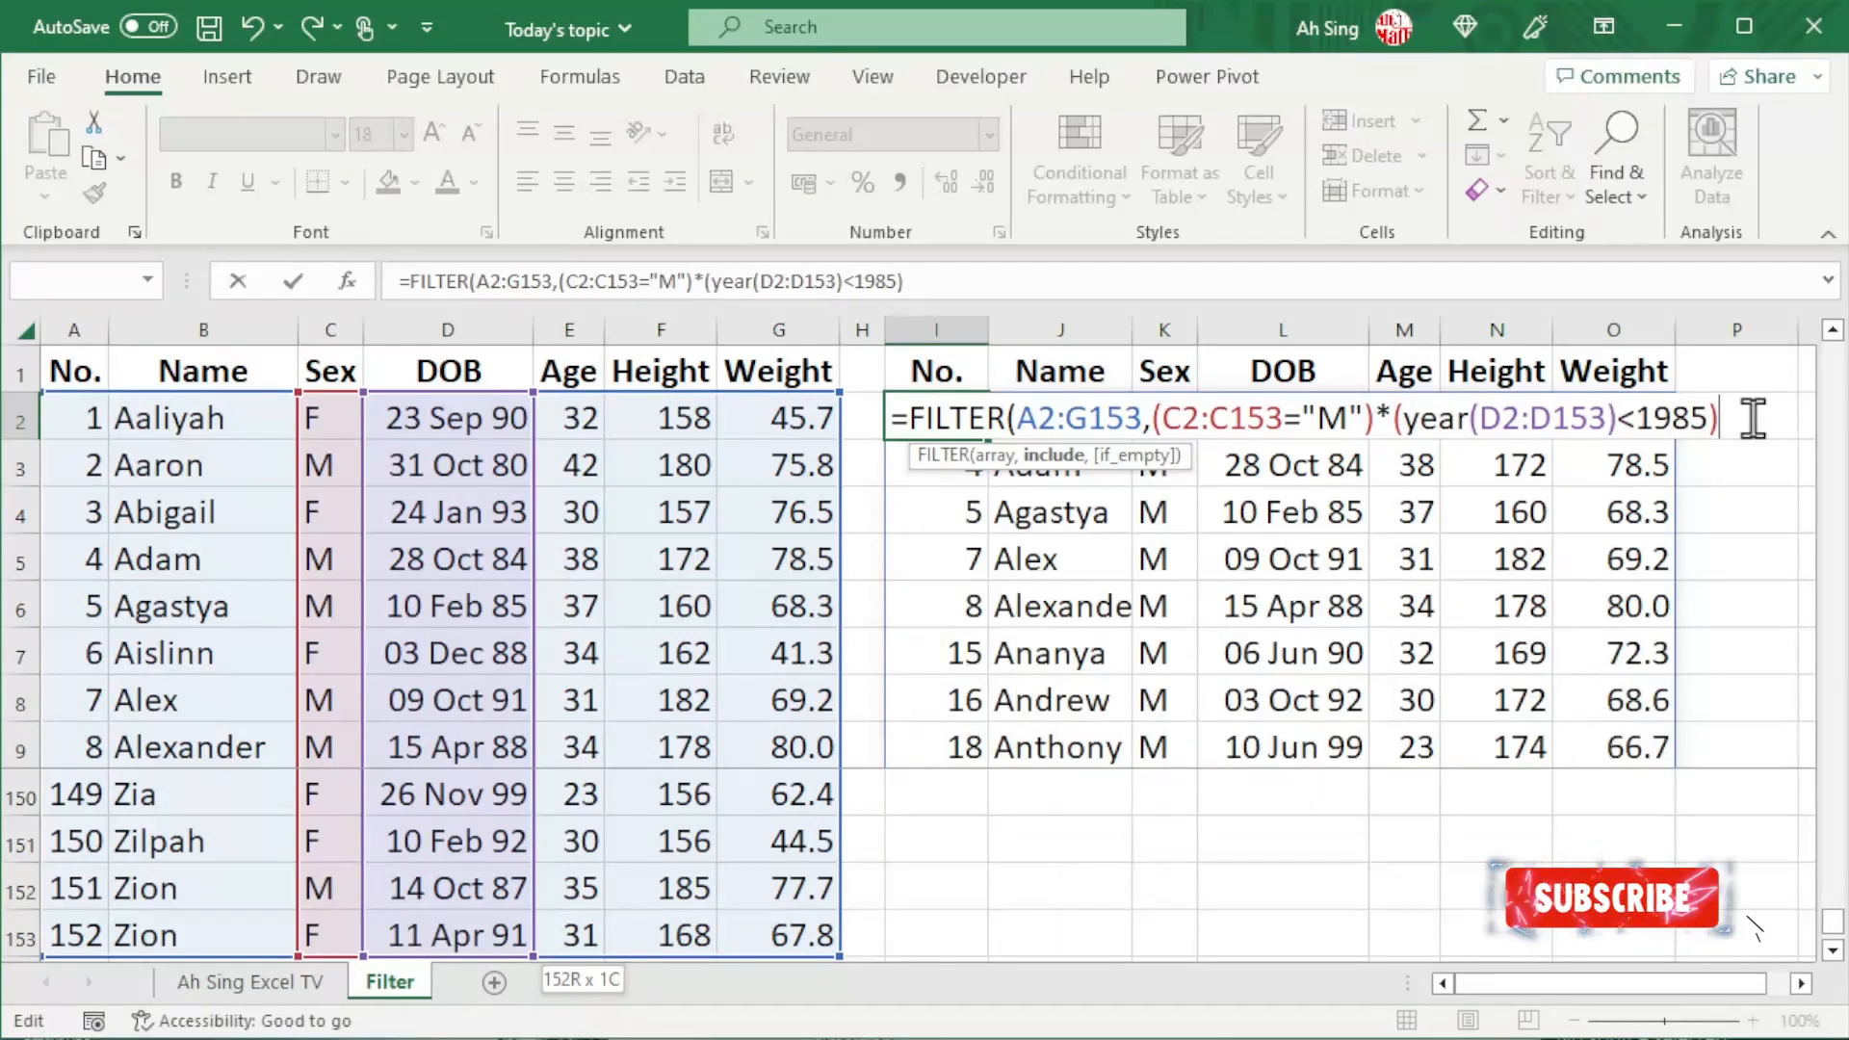
Commit the two-condition FILTER formula and look through the filtered rows it returns.
key("Return")
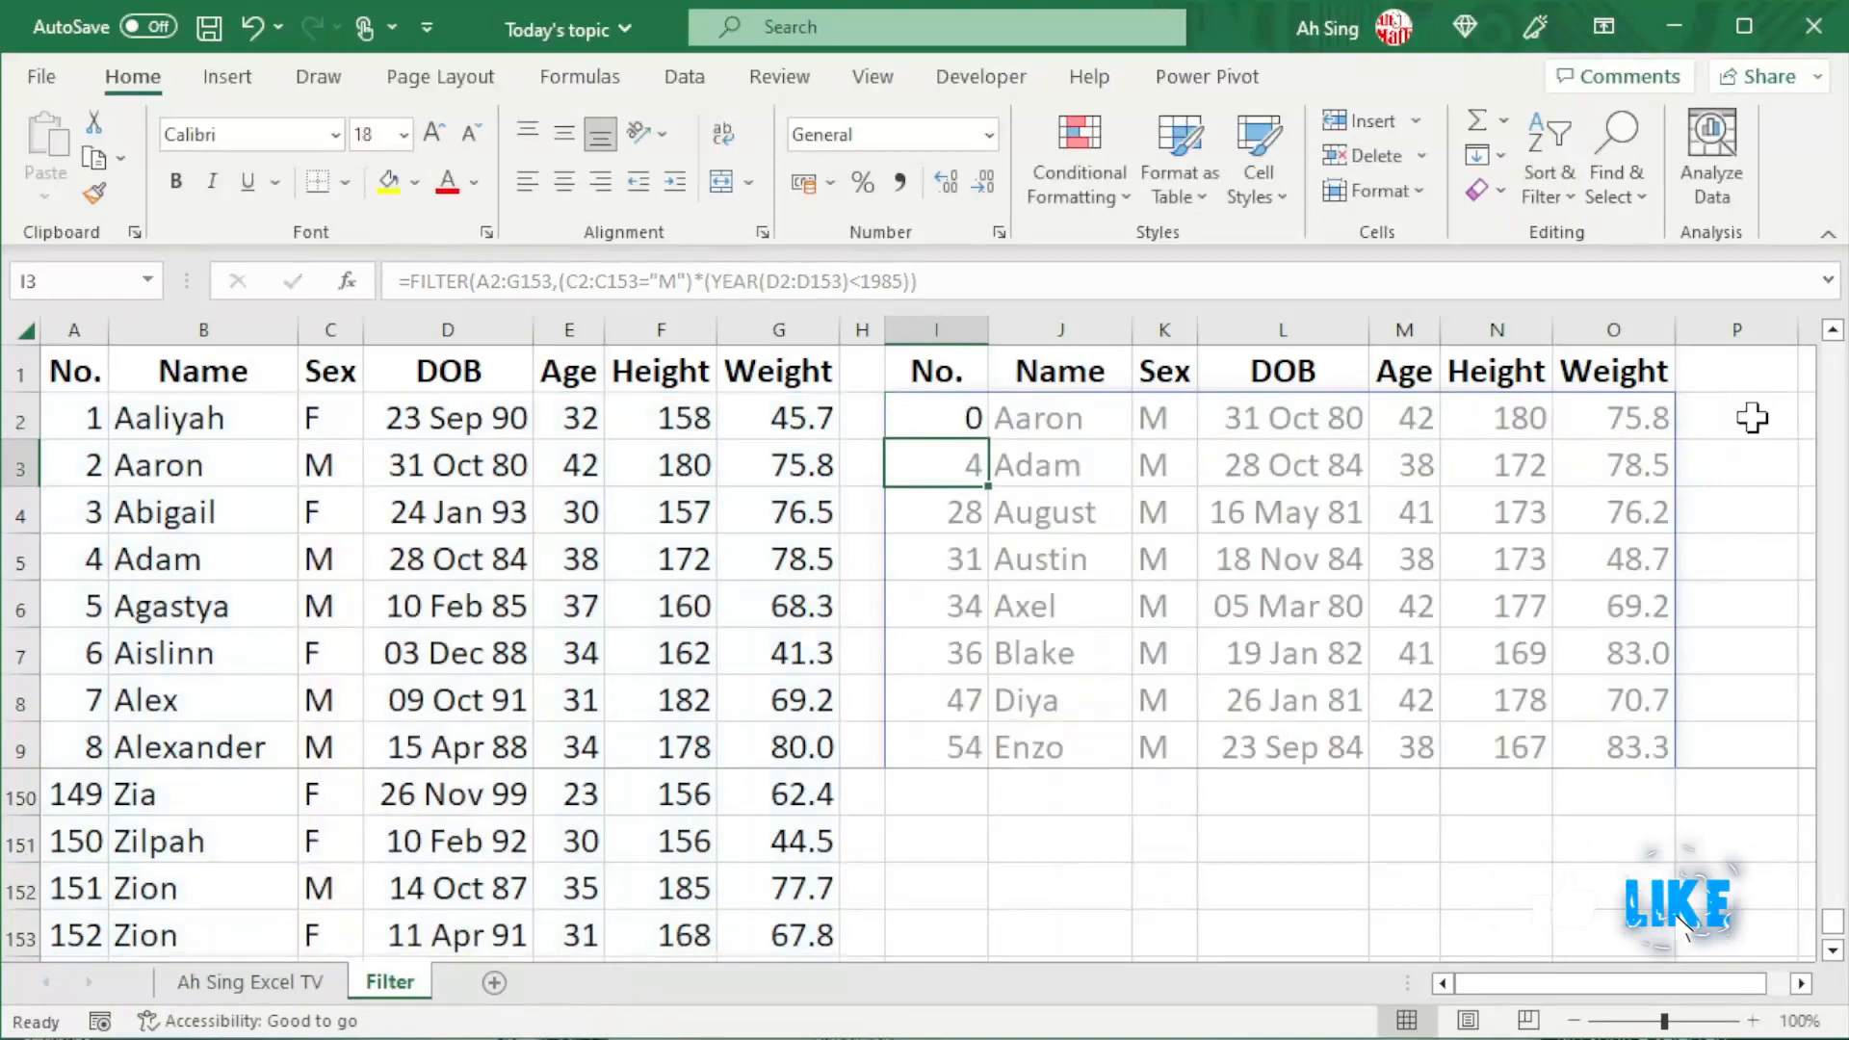
scroll(1252, 486, "up", 2)
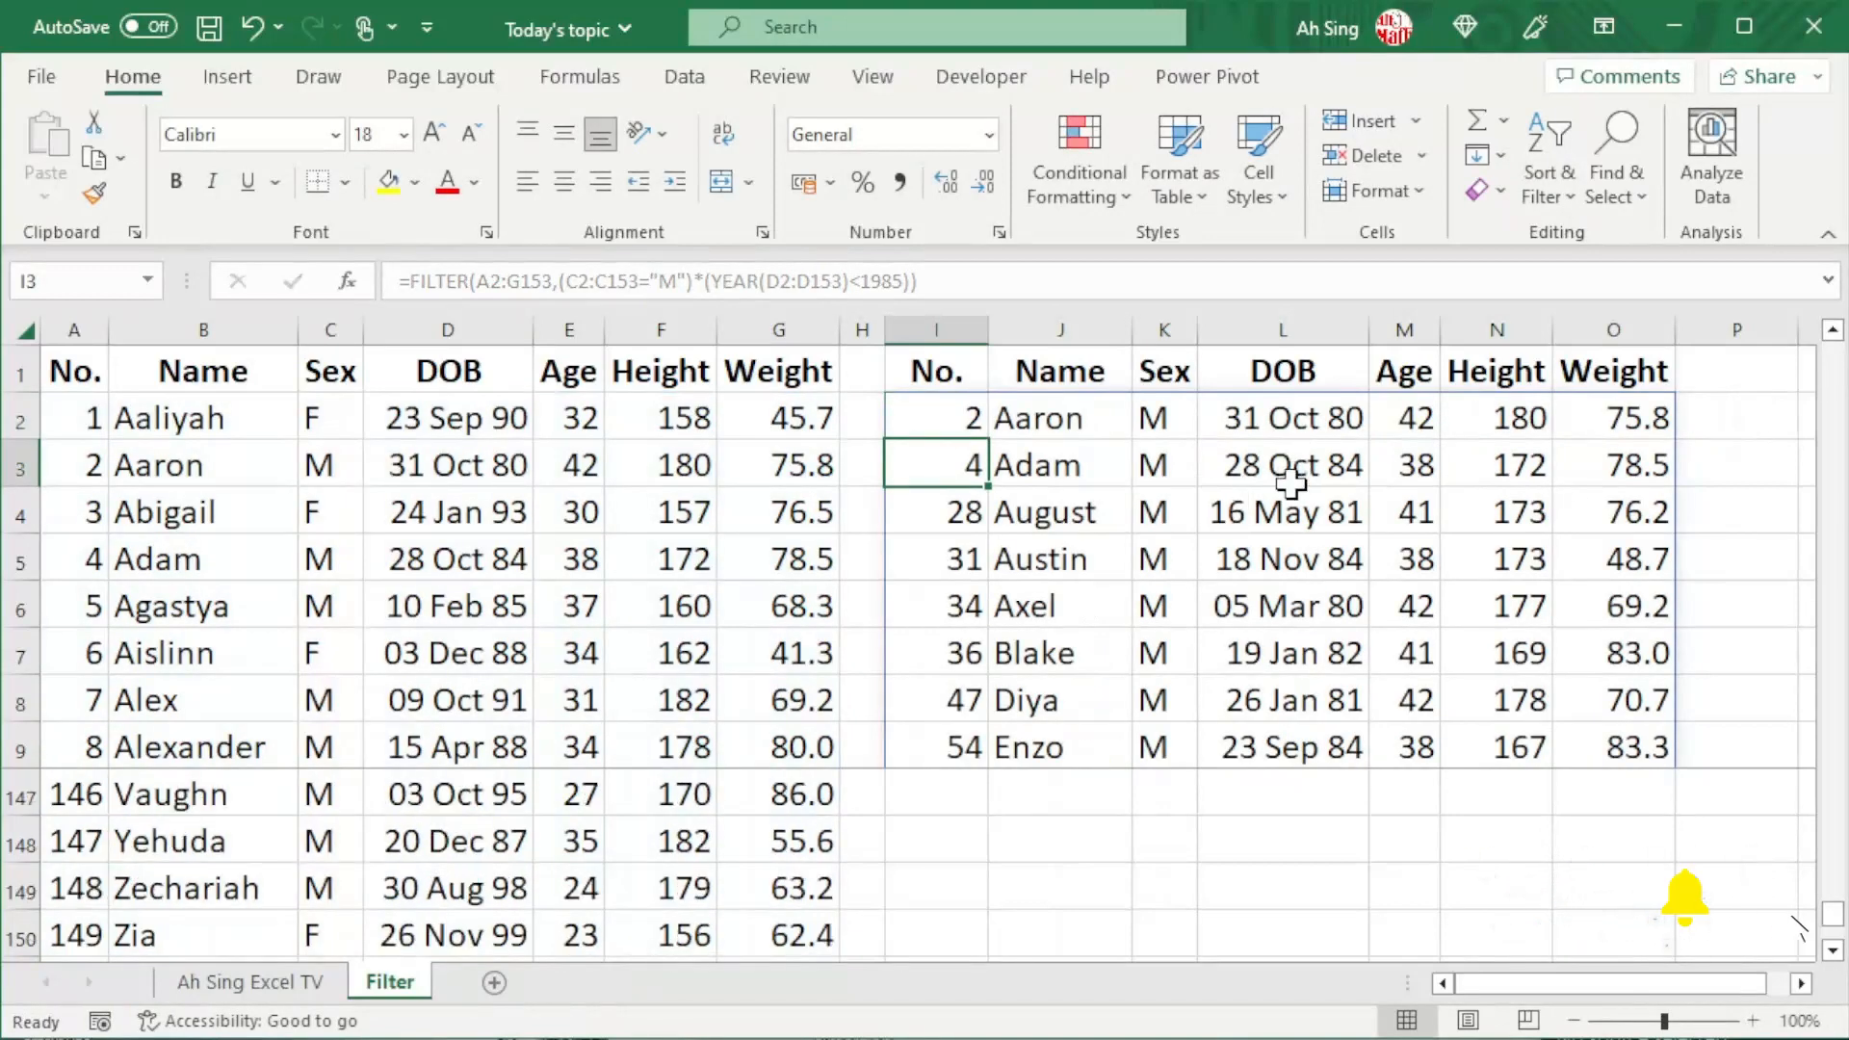
scroll(1287, 487, "down", 7)
scroll(1287, 521, "up", 20)
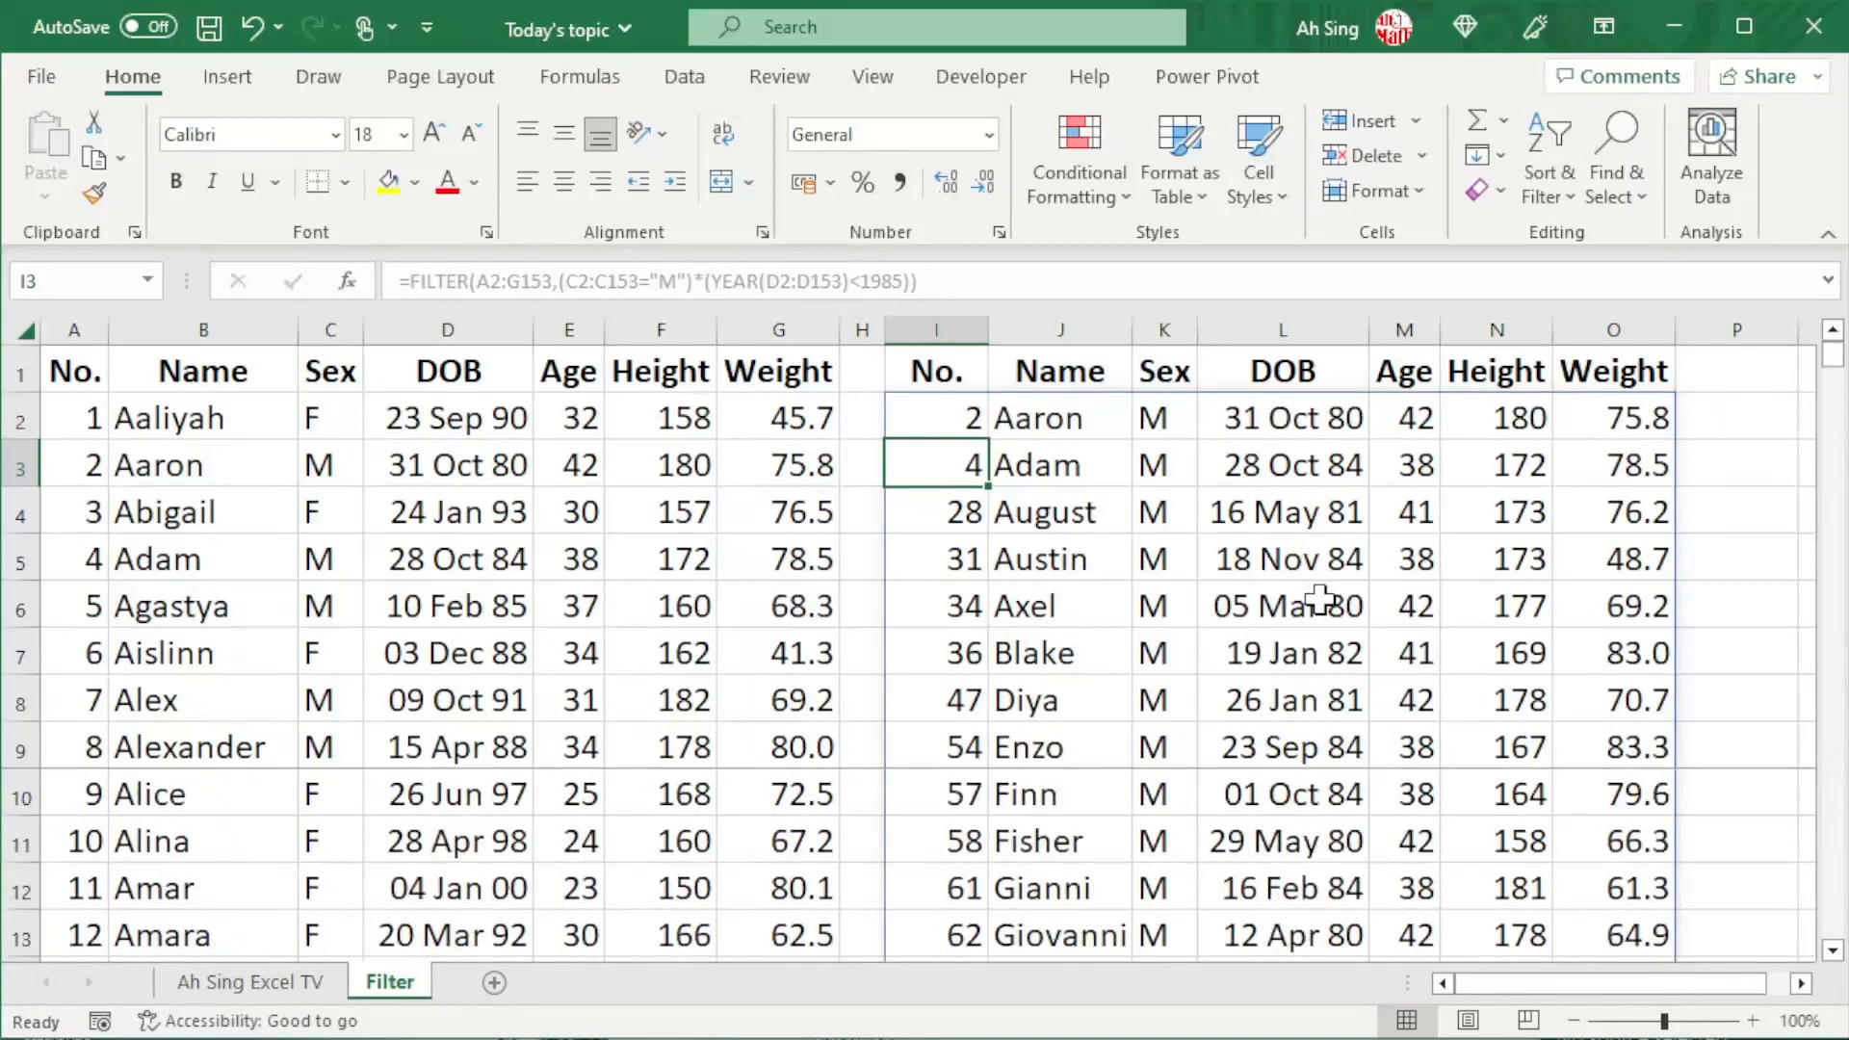
scroll(1319, 597, "down", 4)
scroll(1319, 597, "up", 4)
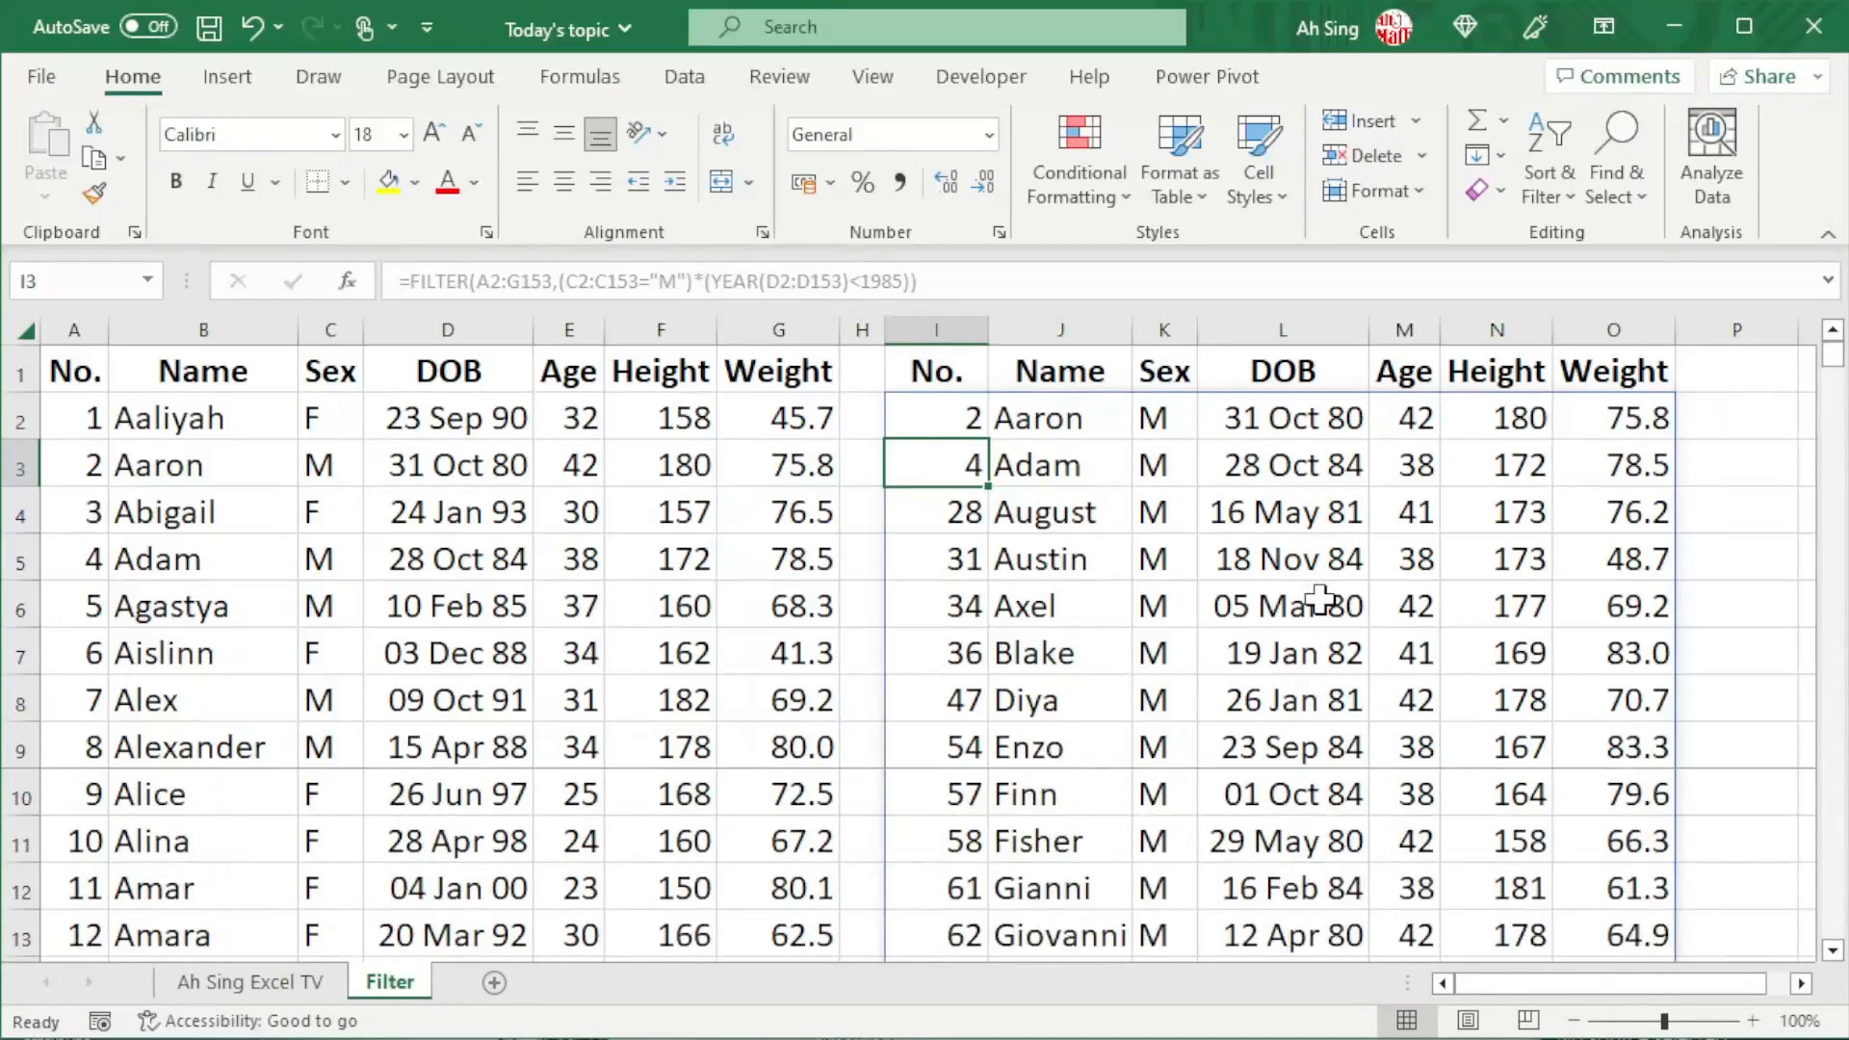
Set the operator between the two conditions in I2's formula to +, and check the sex and DOB values in row 7 of the results.
left_click(965, 414)
key("F2")
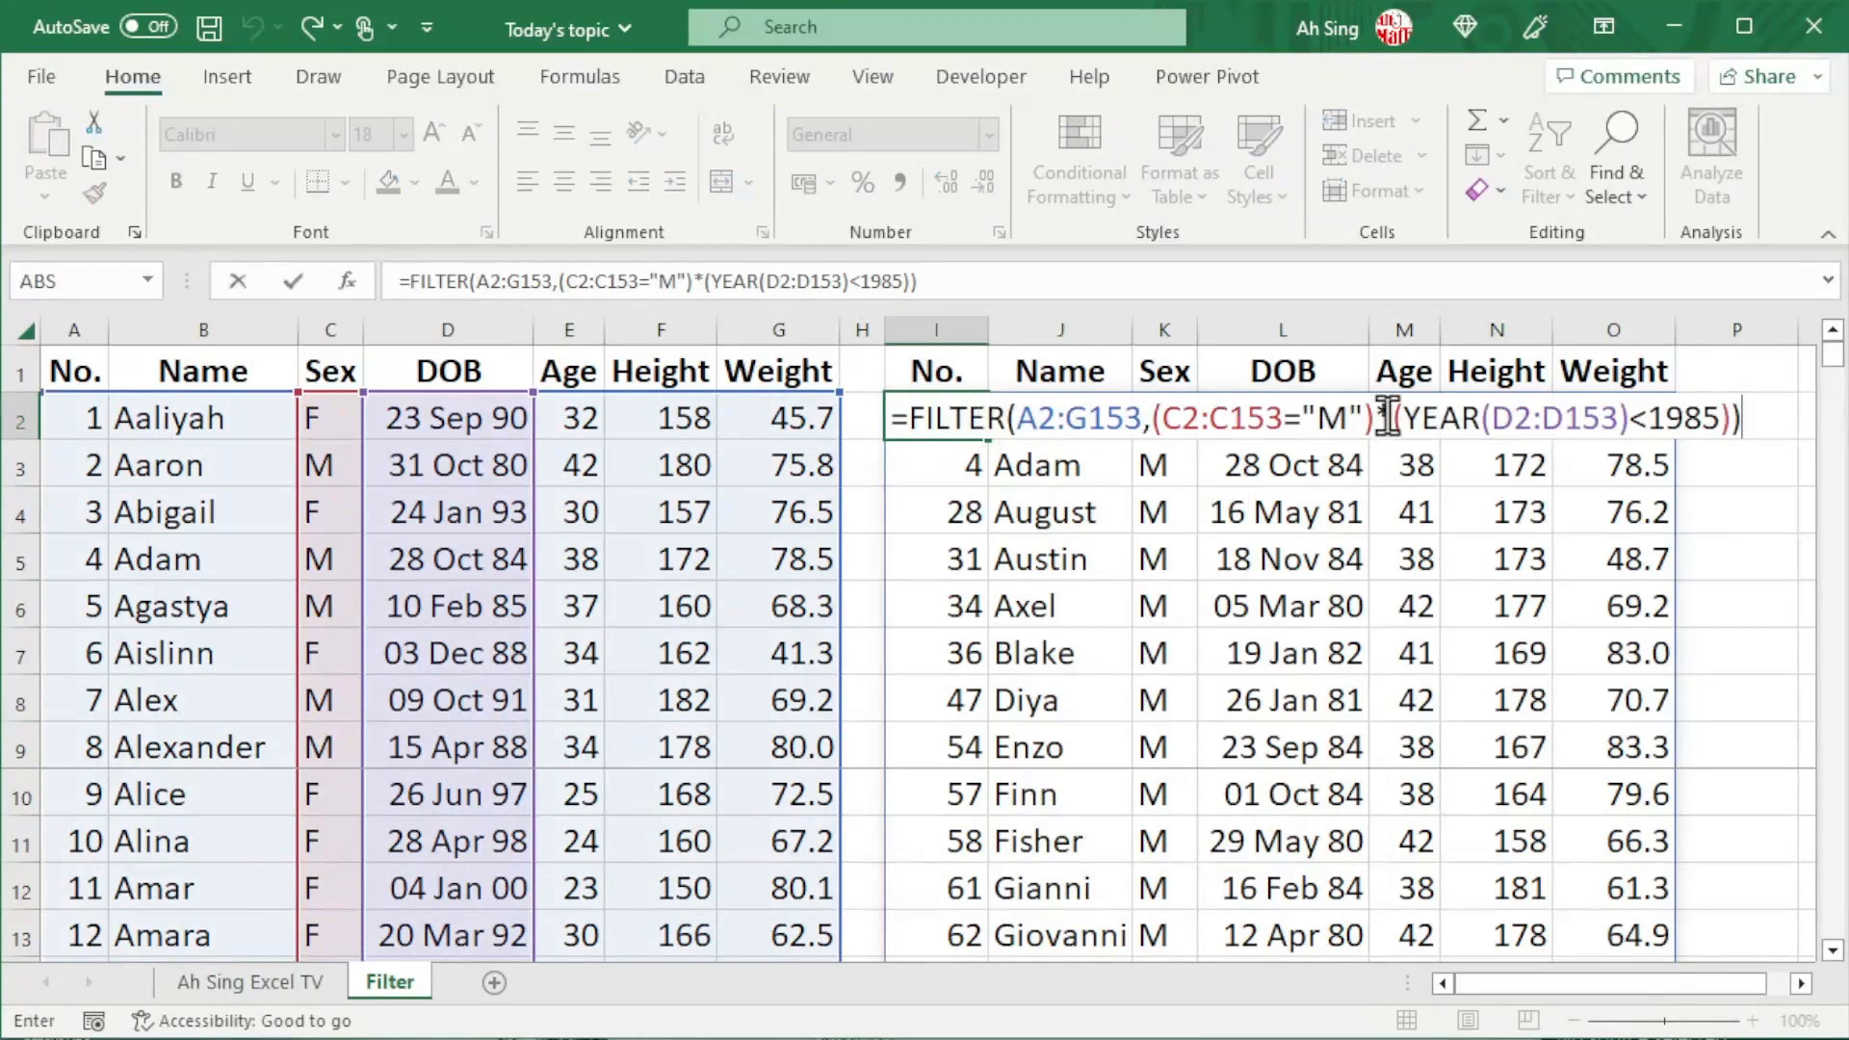
left_click_drag(1375, 416, 1390, 416)
type("+")
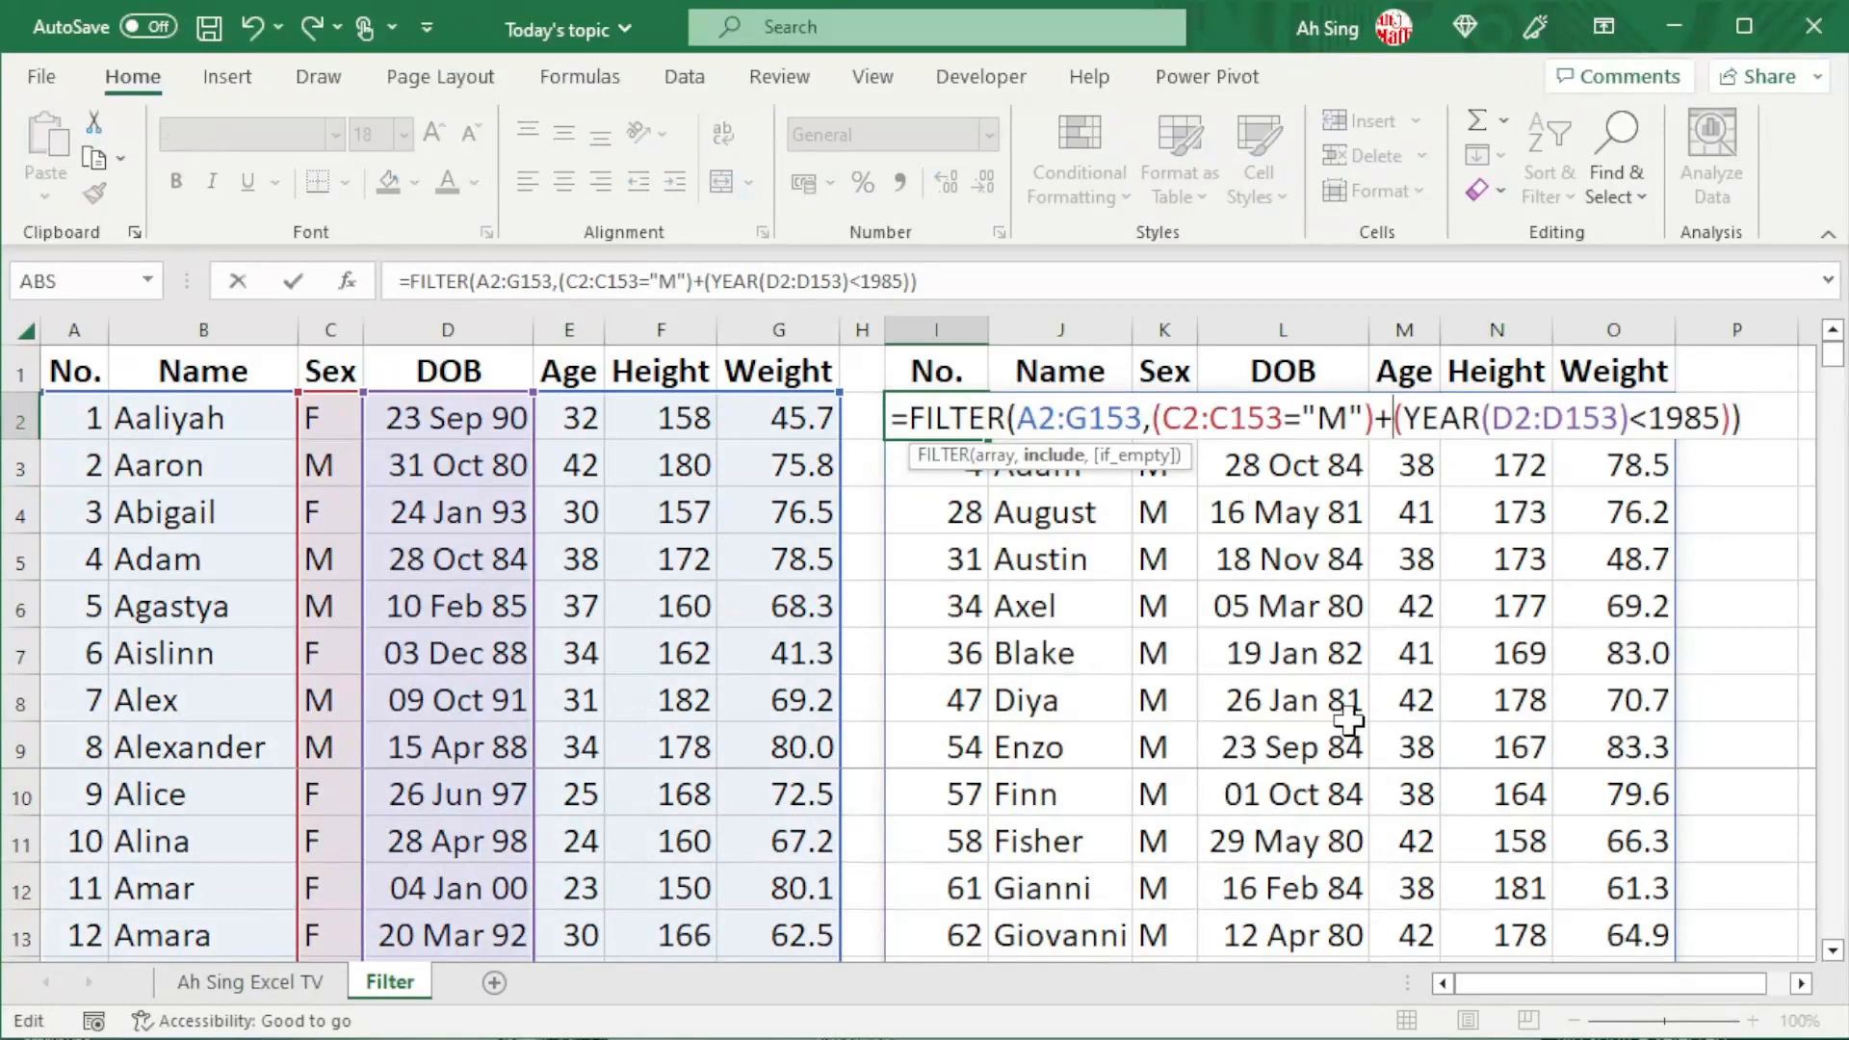
key("Return")
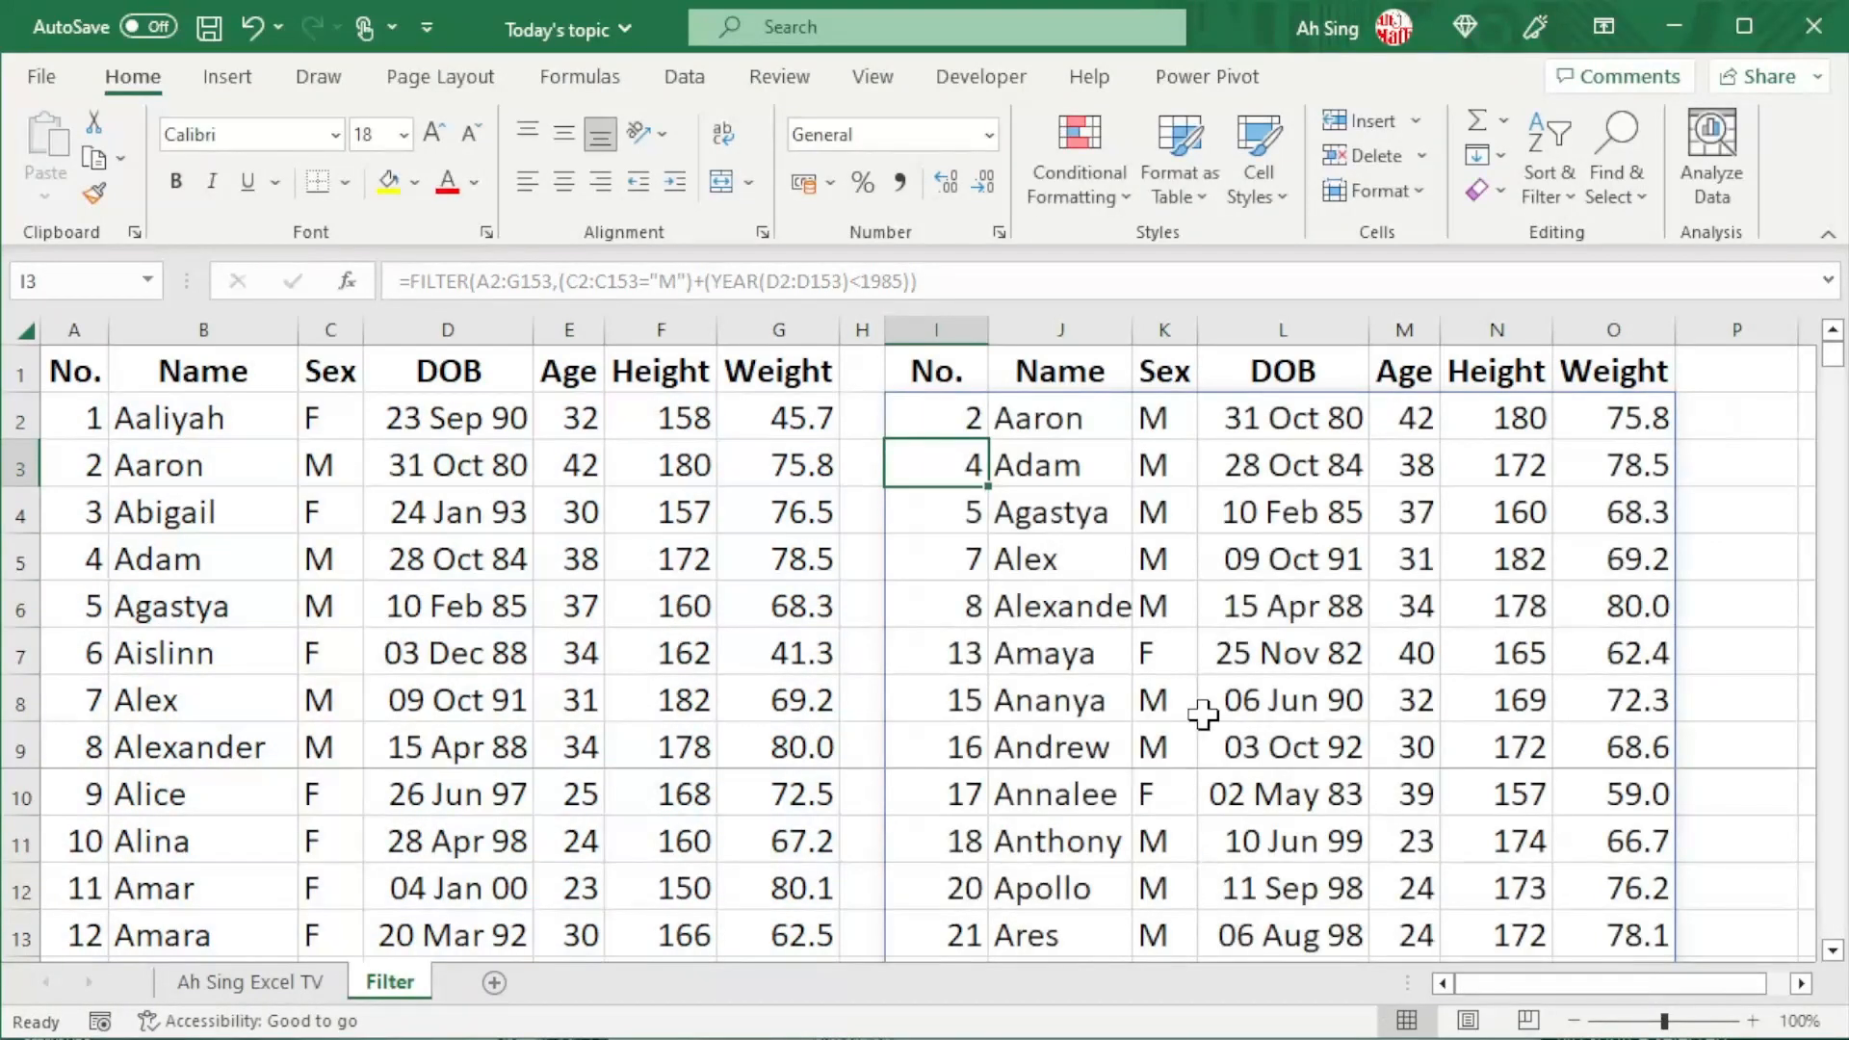
left_click(1170, 650)
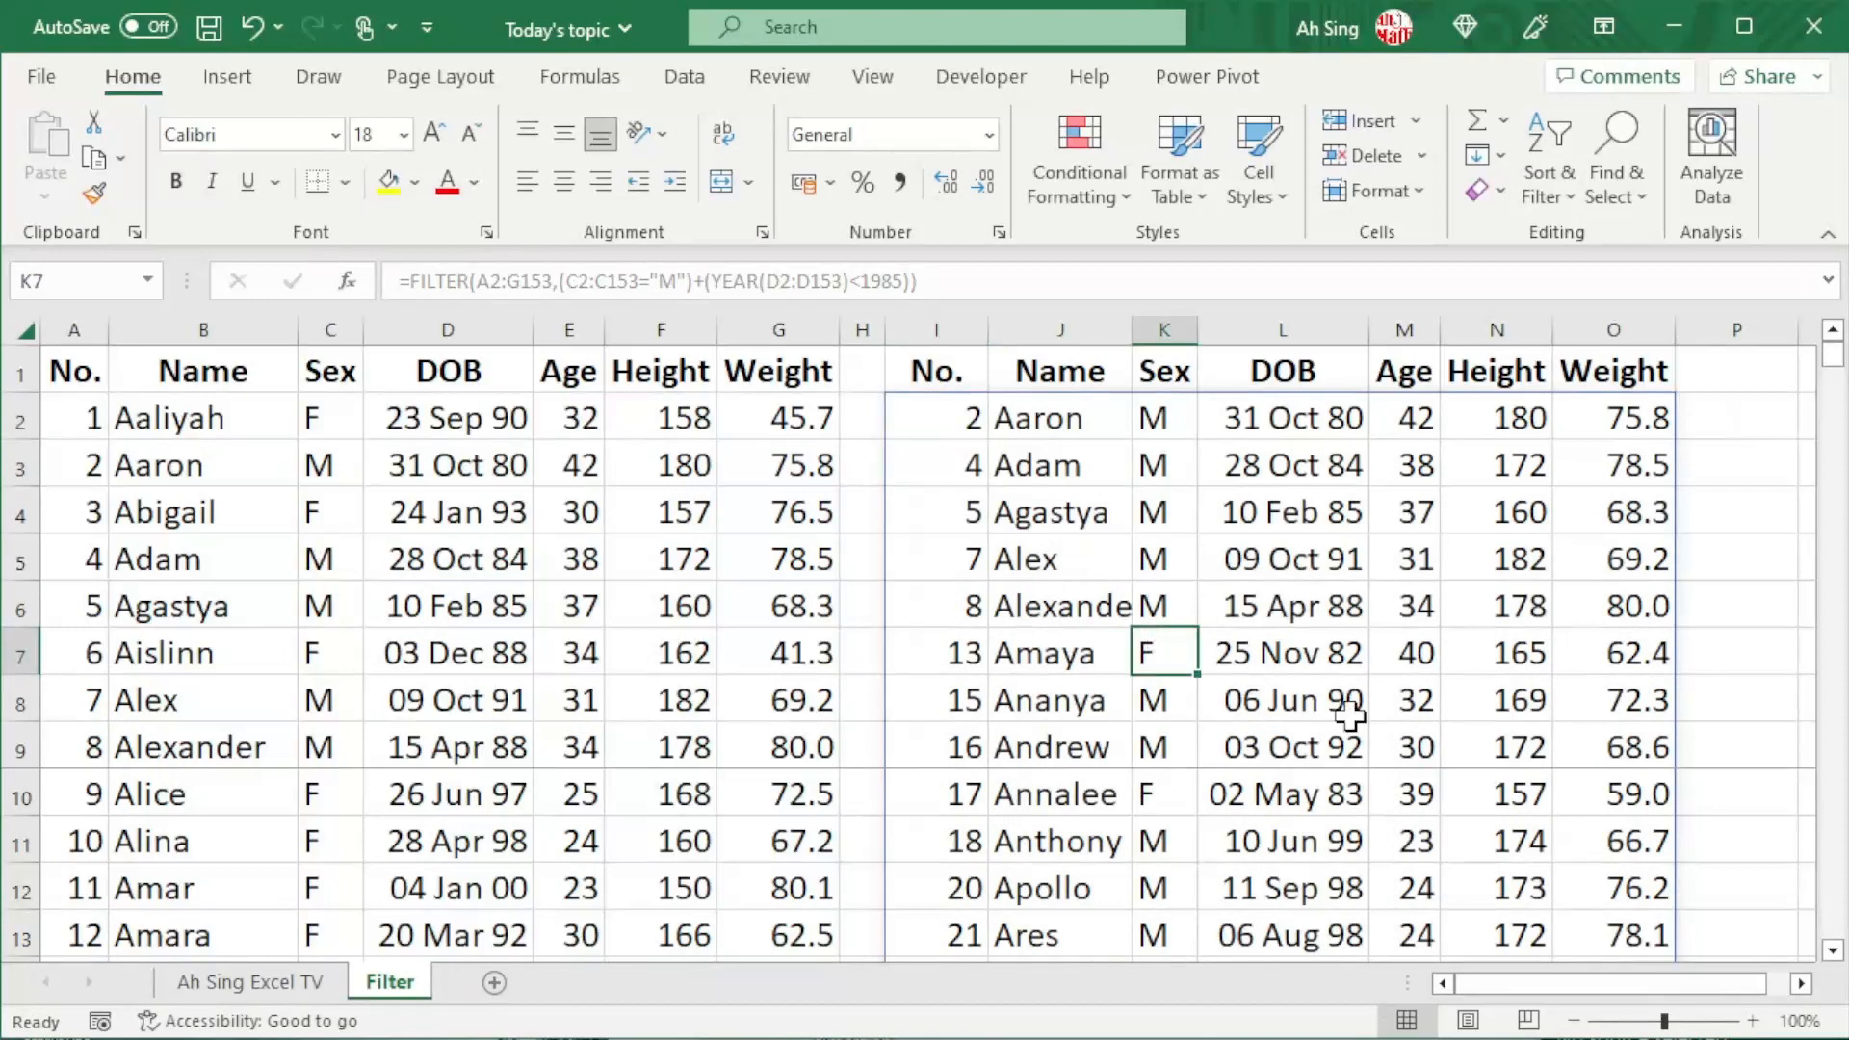
left_click(1324, 669)
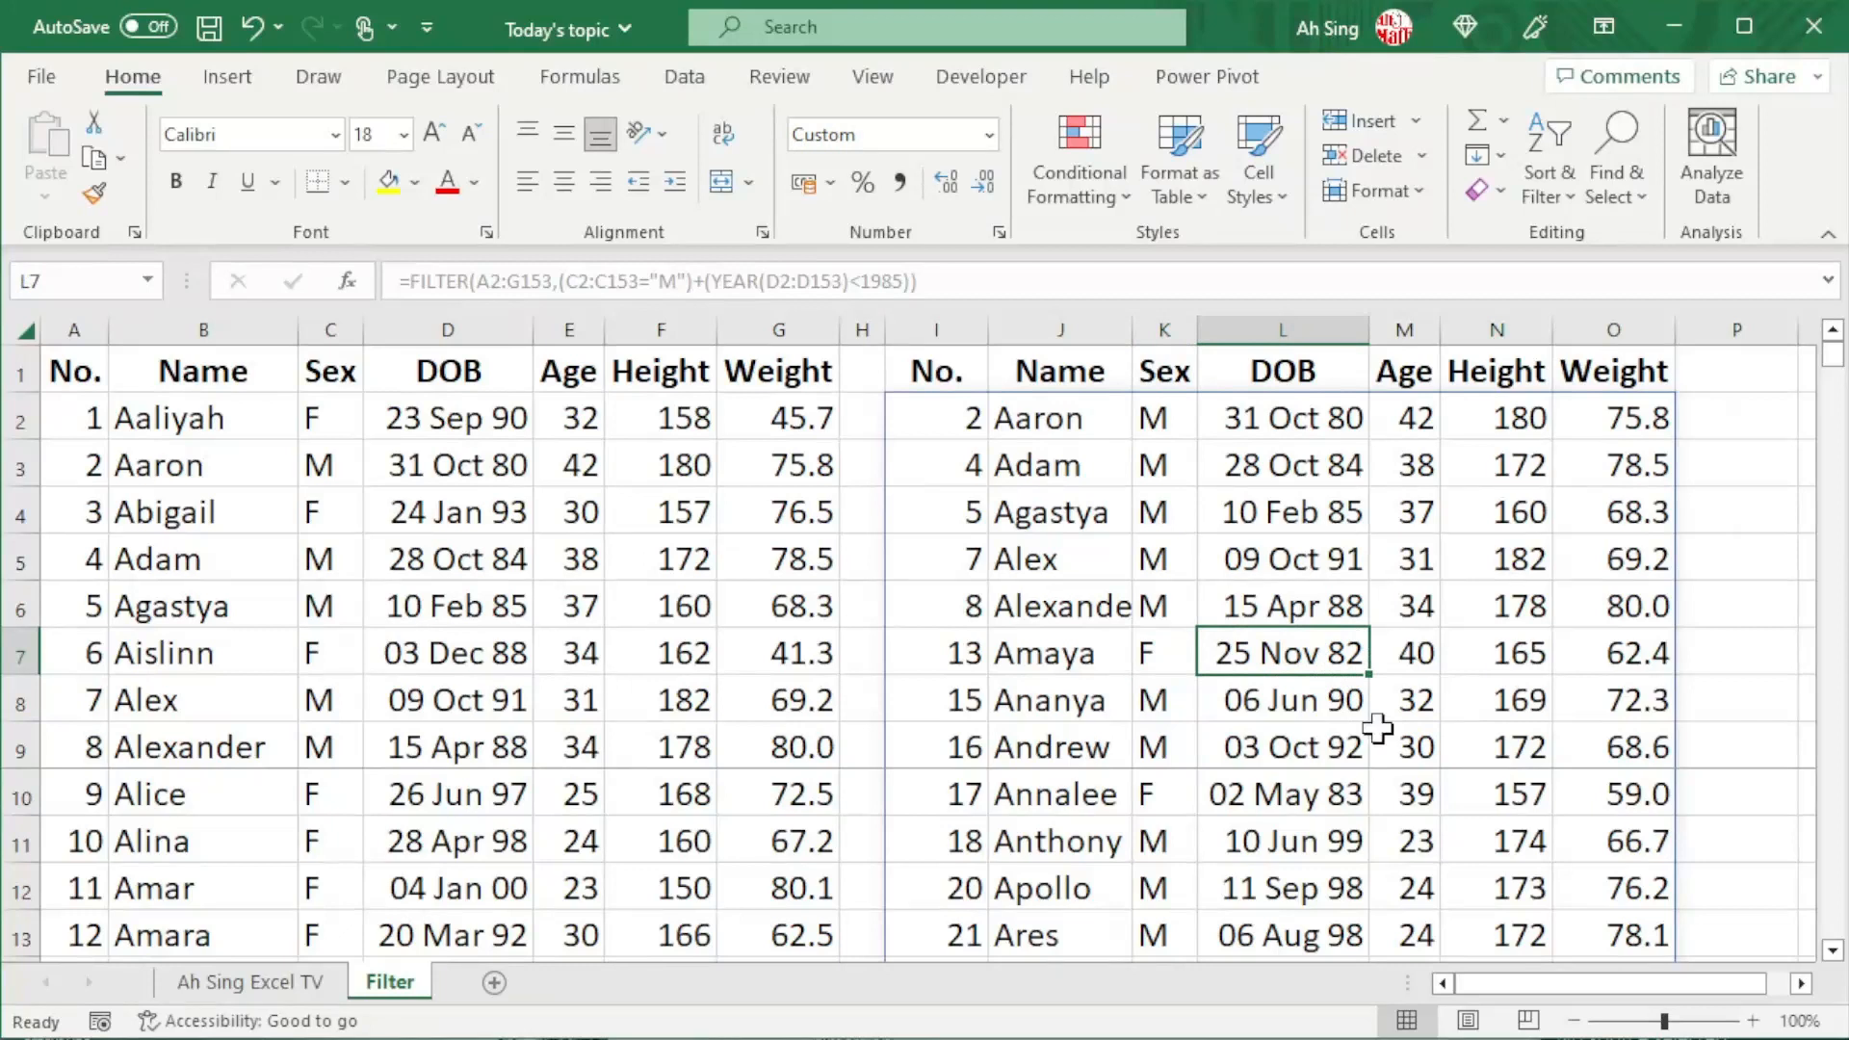
Check the DOB and sex values in row 5 of the filtered results.
left_click(1274, 568)
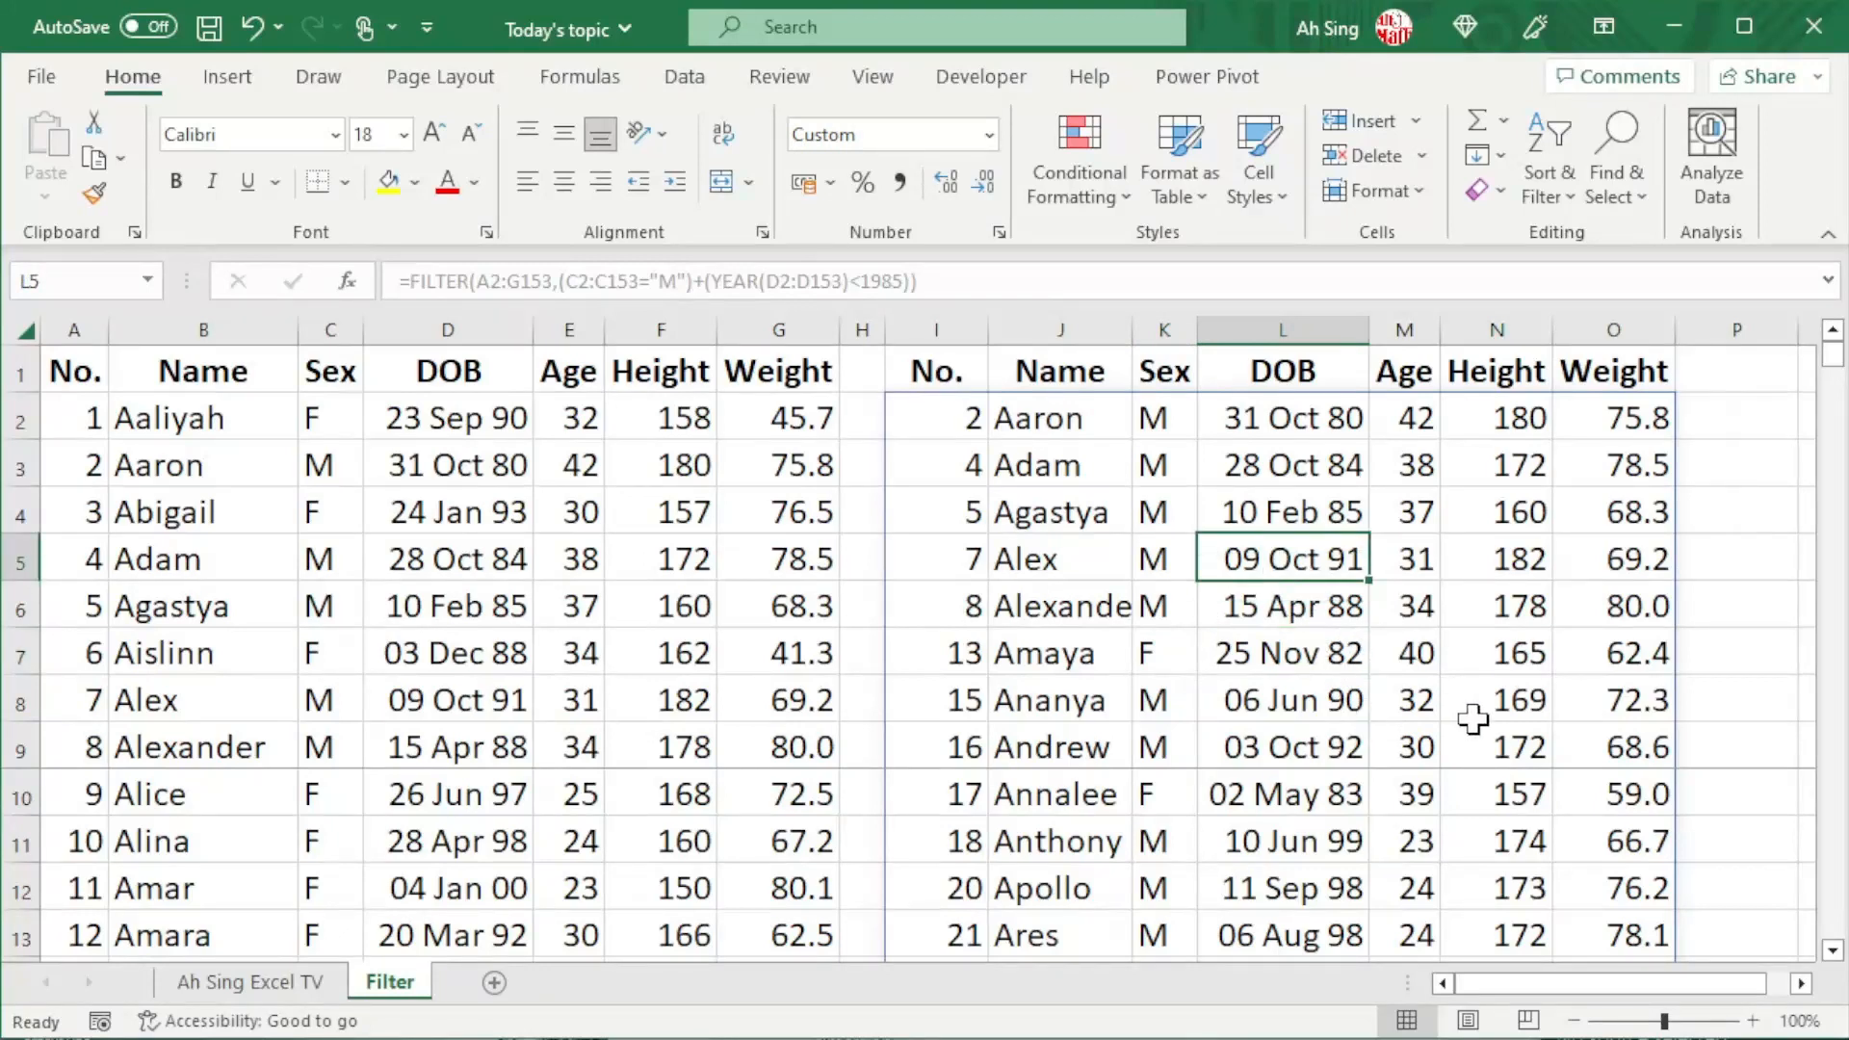
left_click(1168, 559)
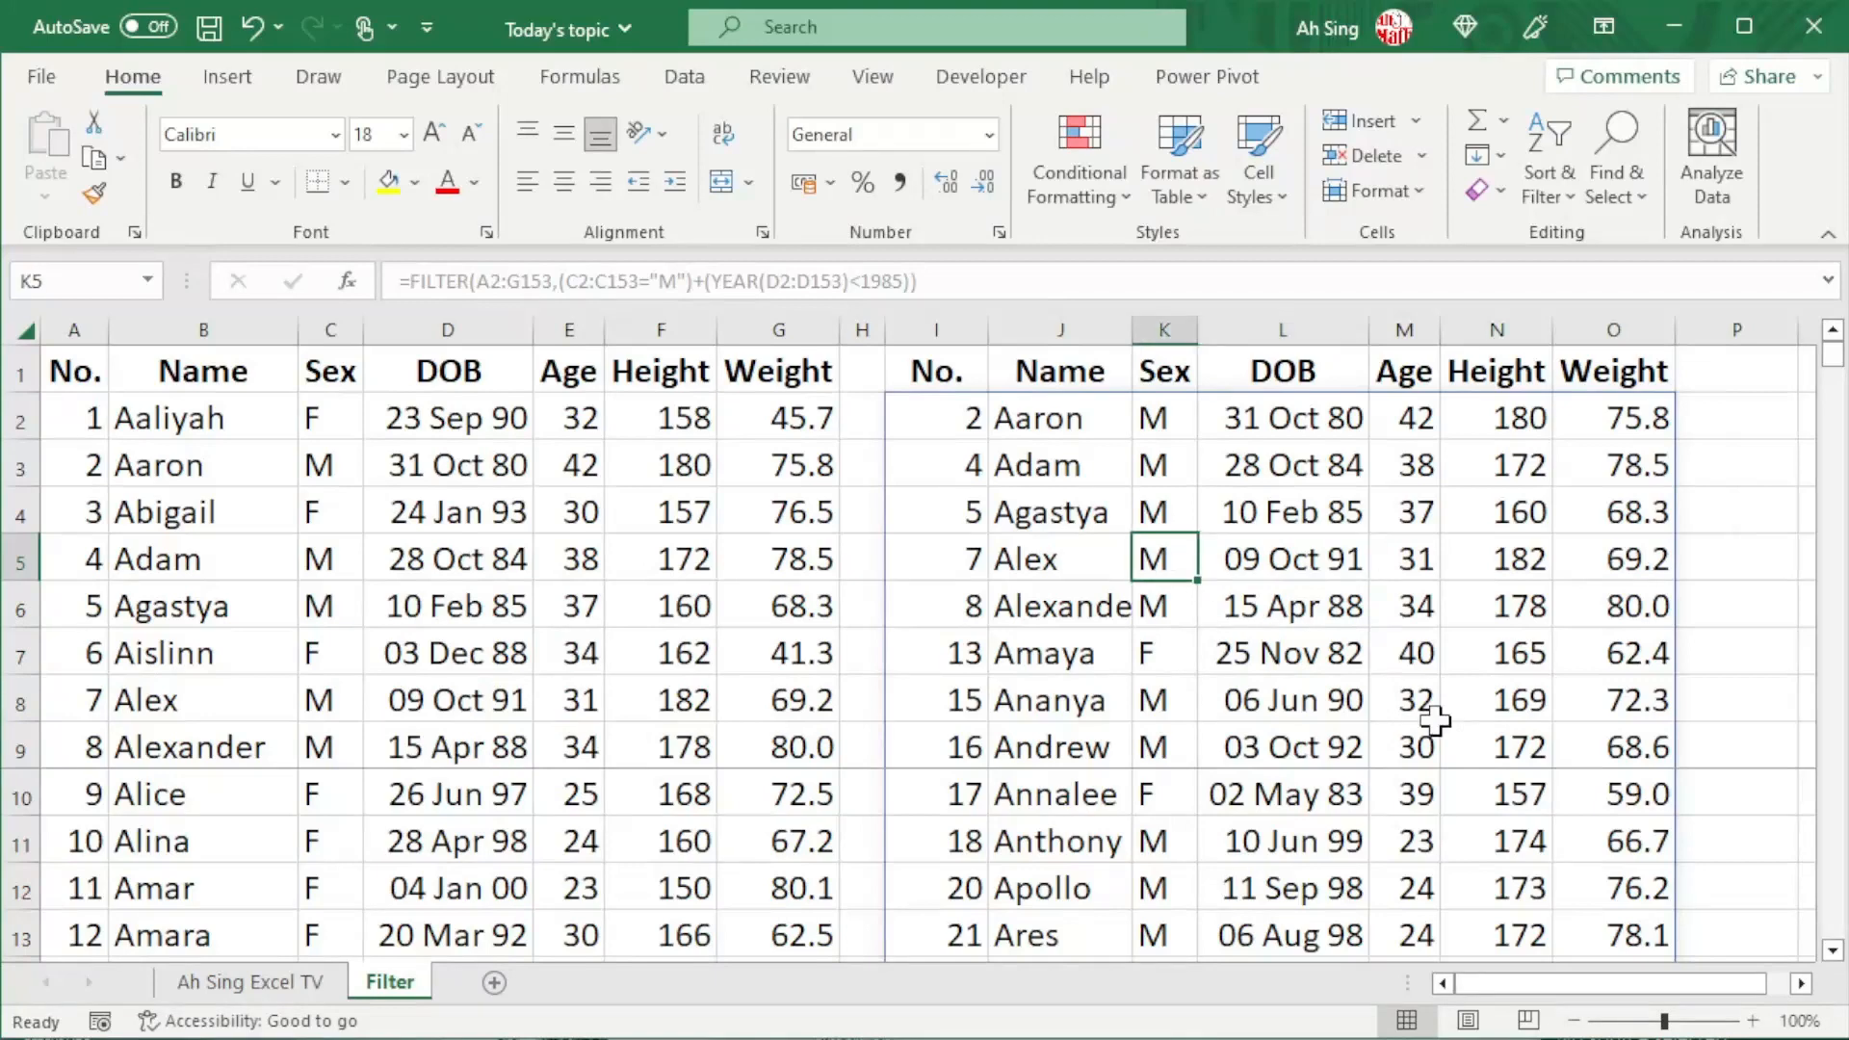
Extend I2's FILTER formula with a third condition after the birth-year test, *(F2:F153>=160), requiring a height of at least 160.
left_click(967, 423)
key("F2")
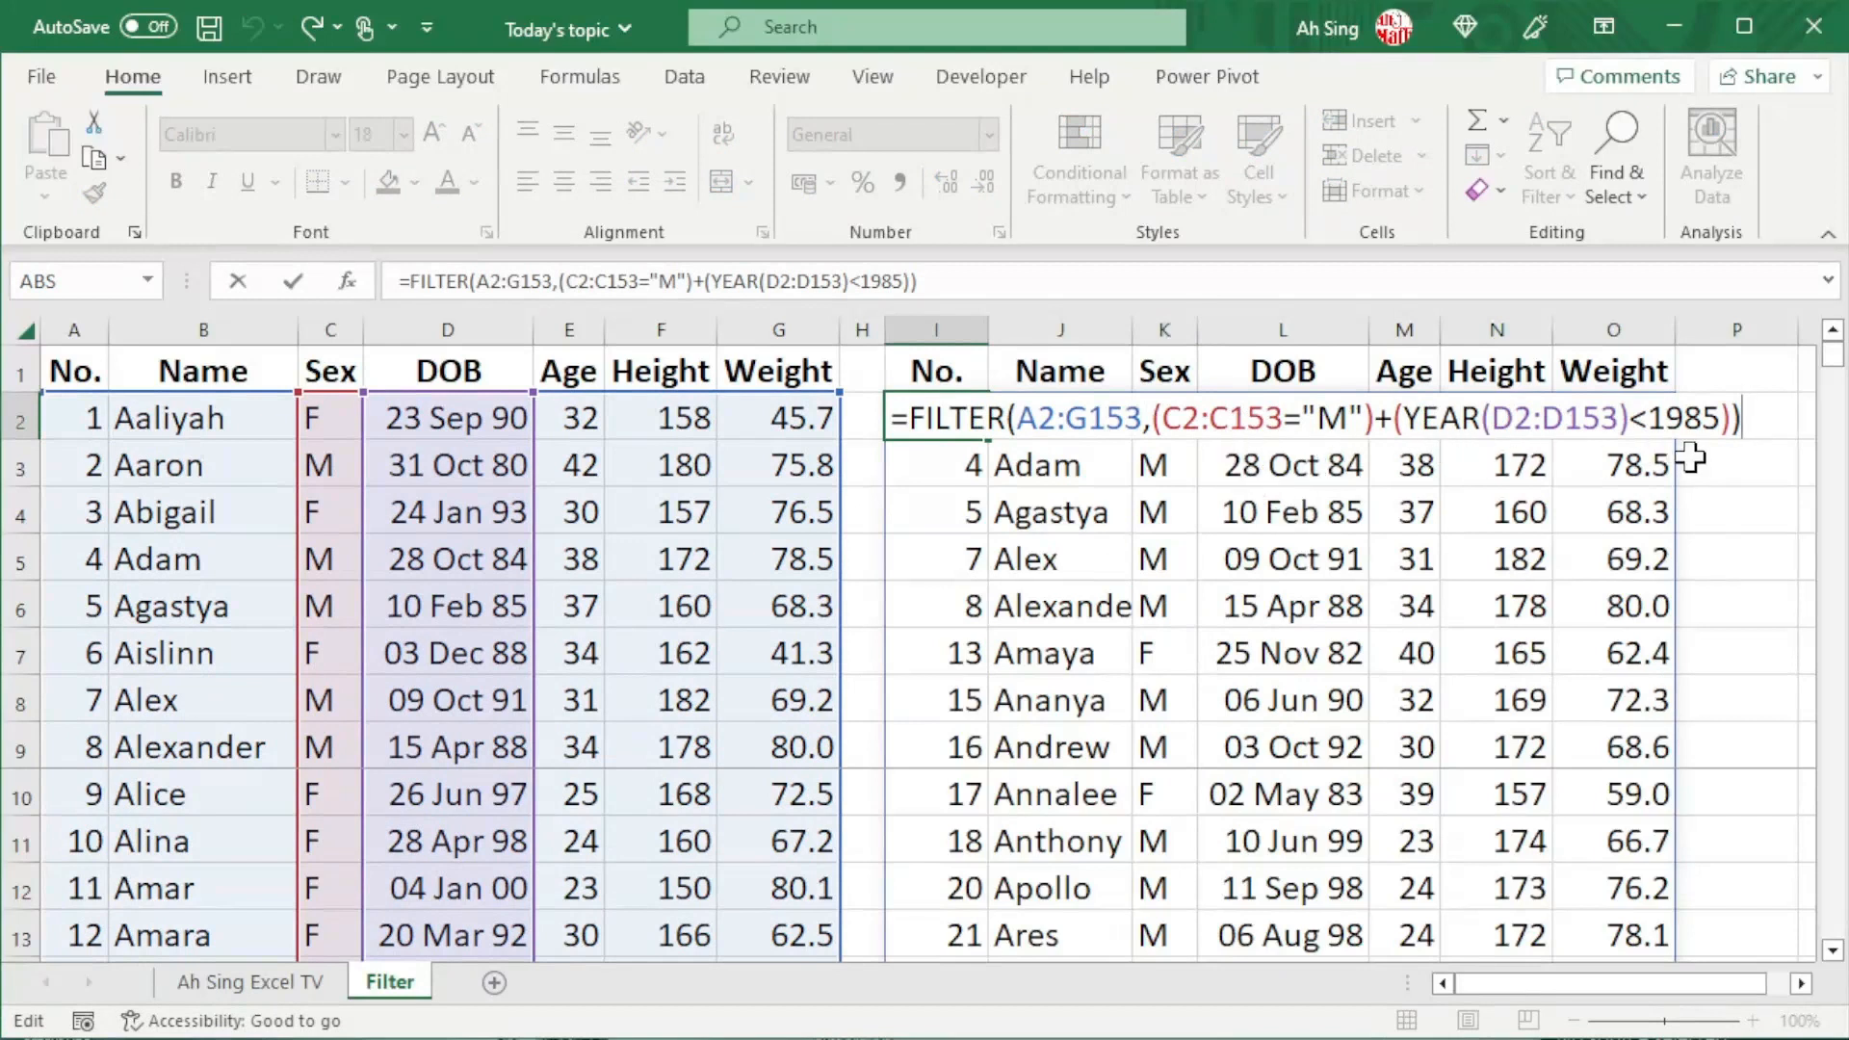
left_click(1731, 421)
type("(")
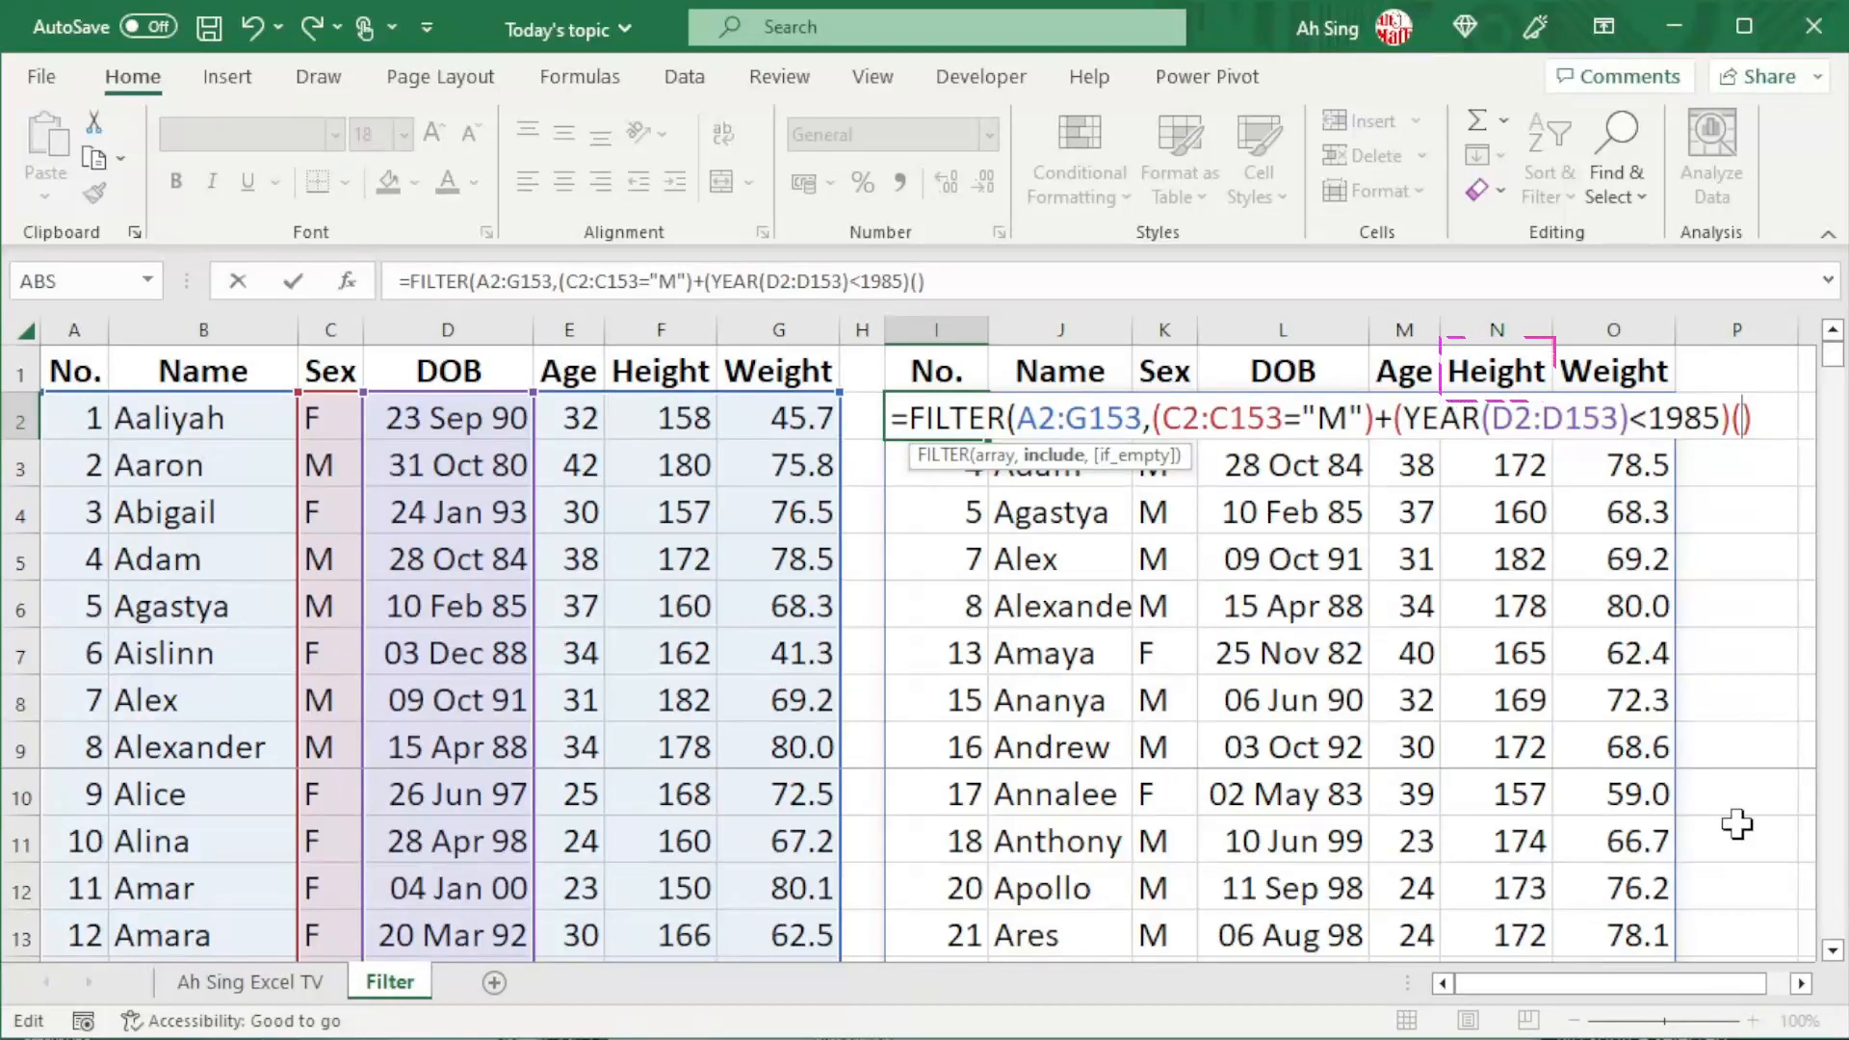
key("Left")
type("*")
left_click(1760, 418)
left_click(667, 418)
key("ctrl+shift+Down")
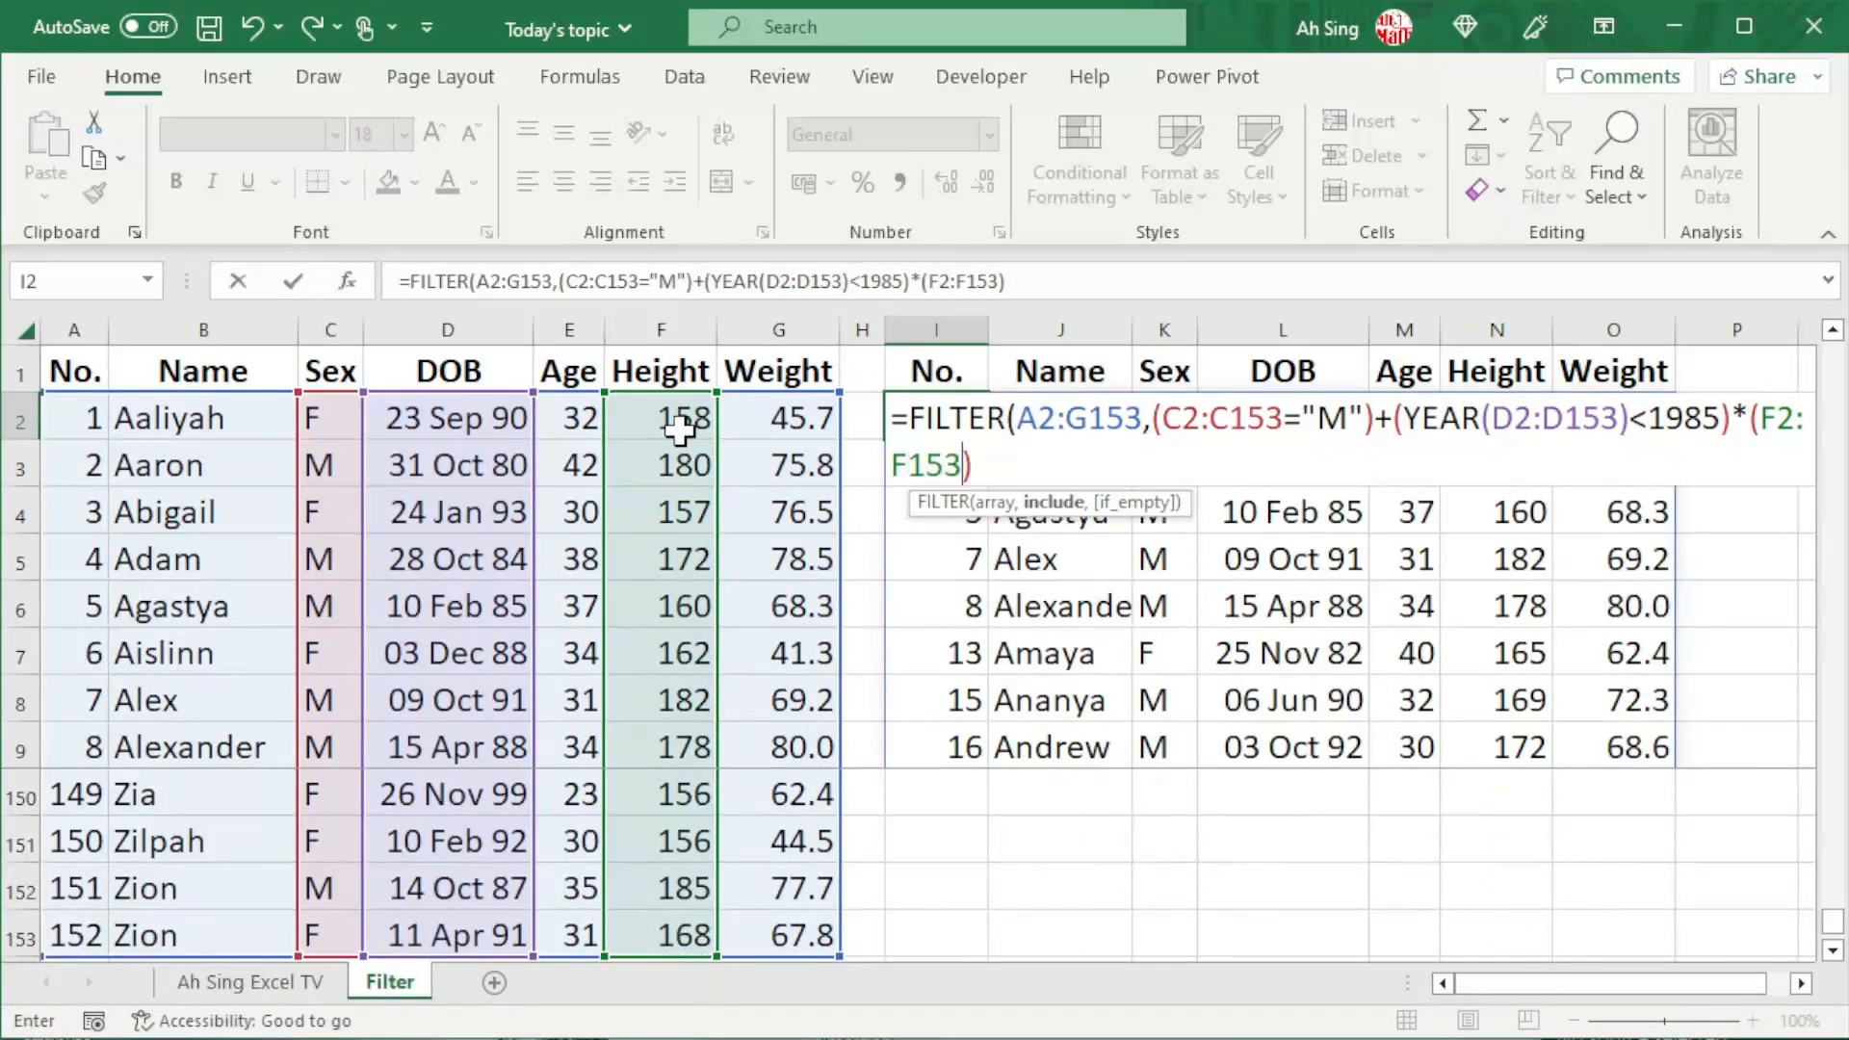
type(">=160")
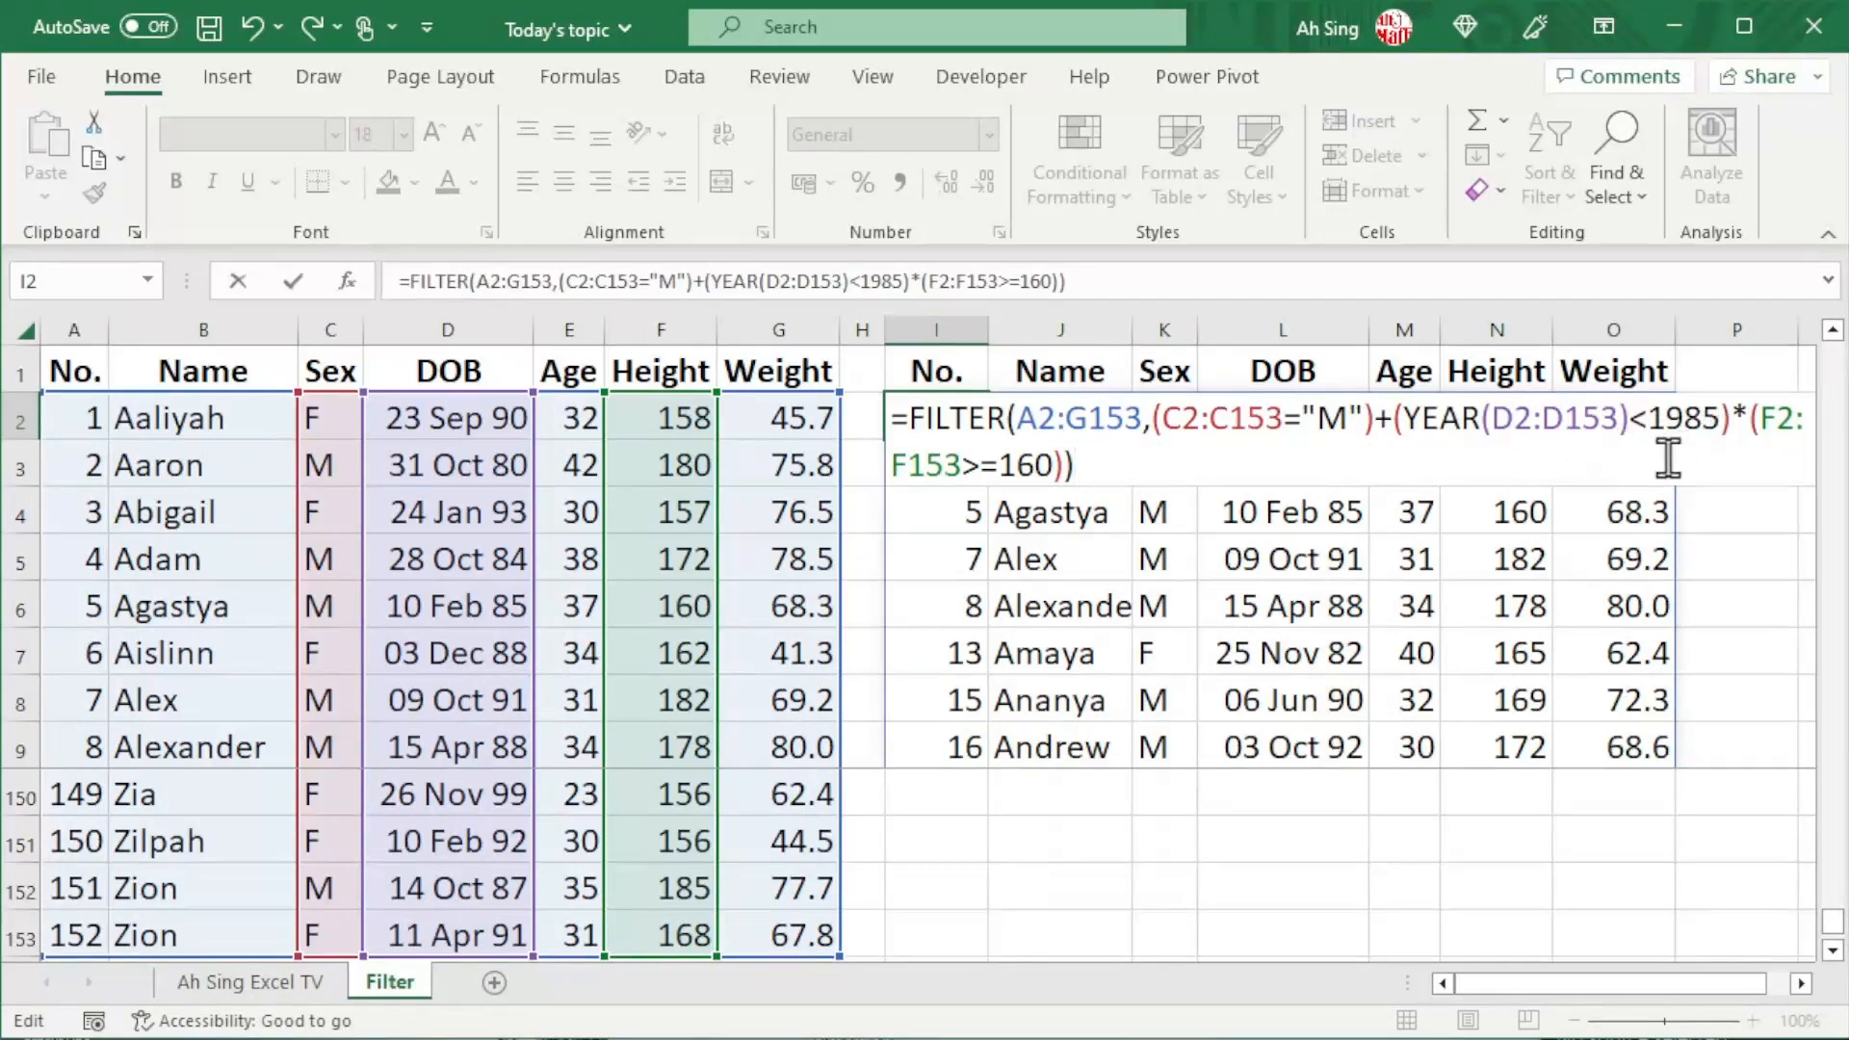
Enclose the sex and birth-year OR conditions in an outer pair of brackets, commit the formula and review the filtered rows.
left_click(1150, 422)
type("(")
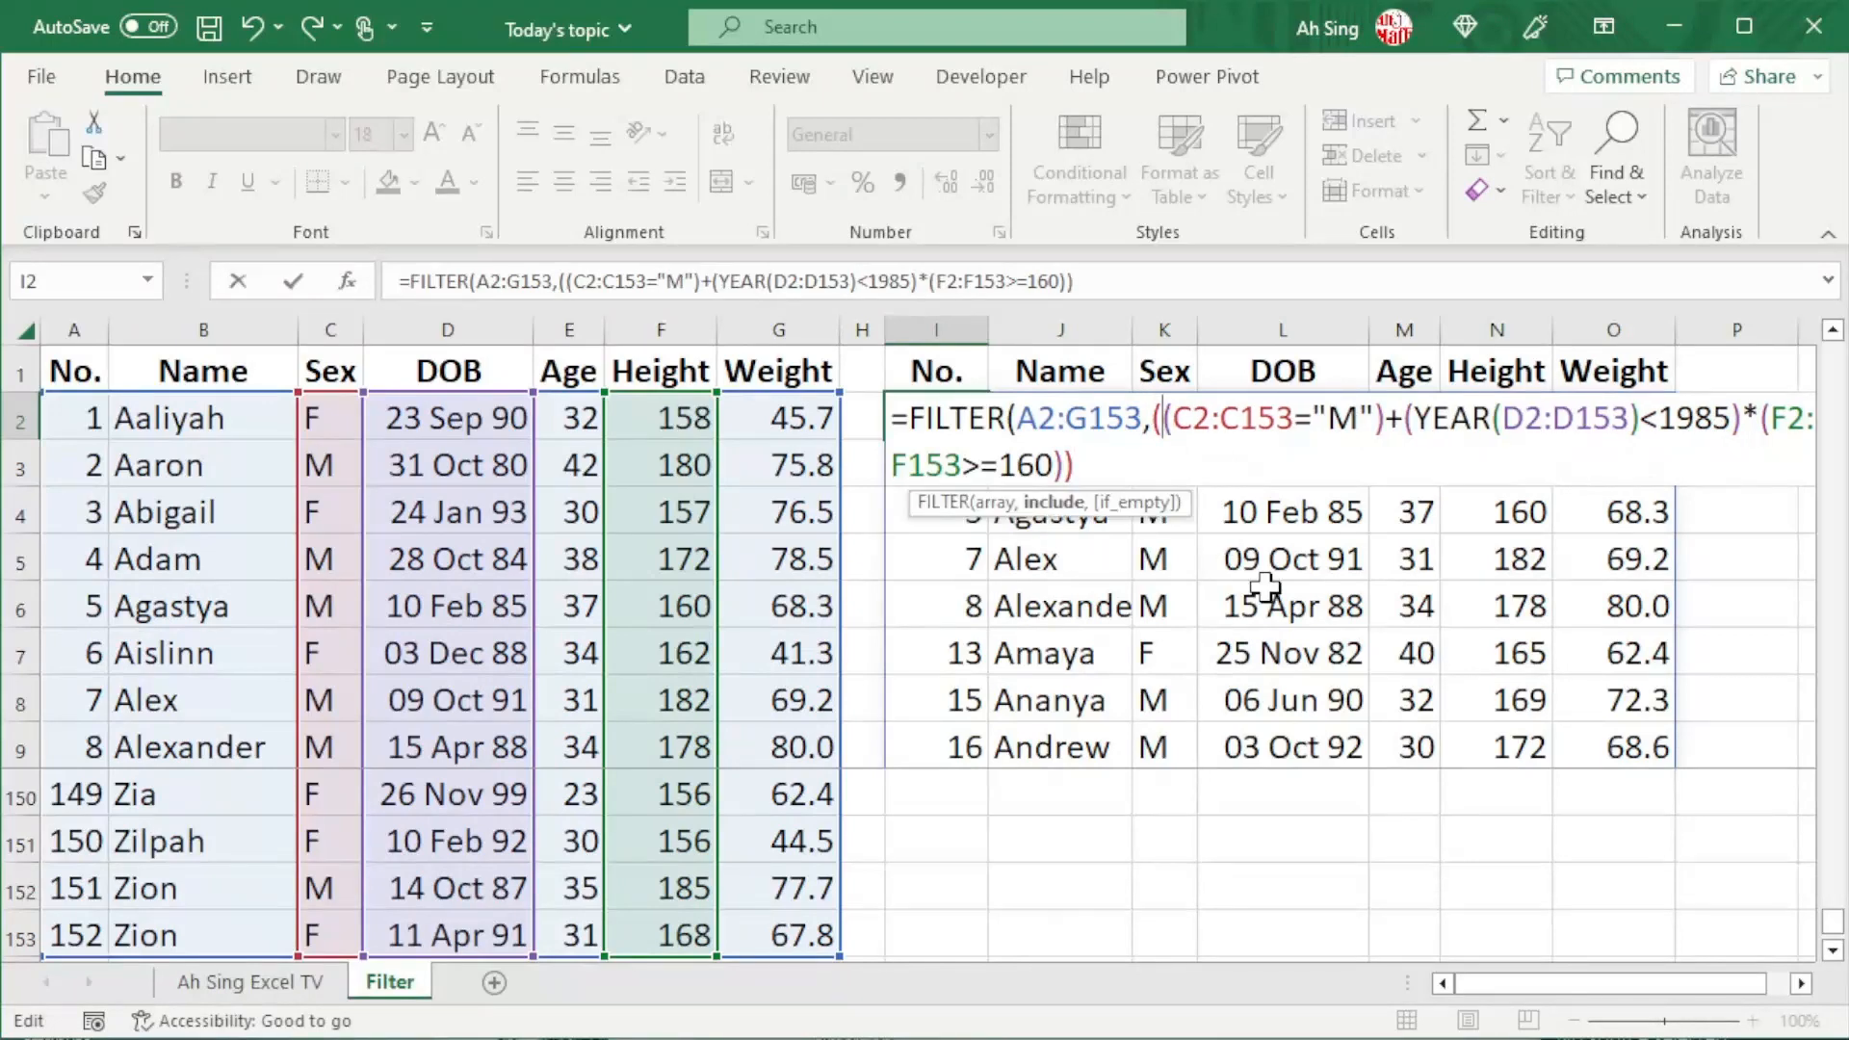
left_click(1741, 419)
type(")")
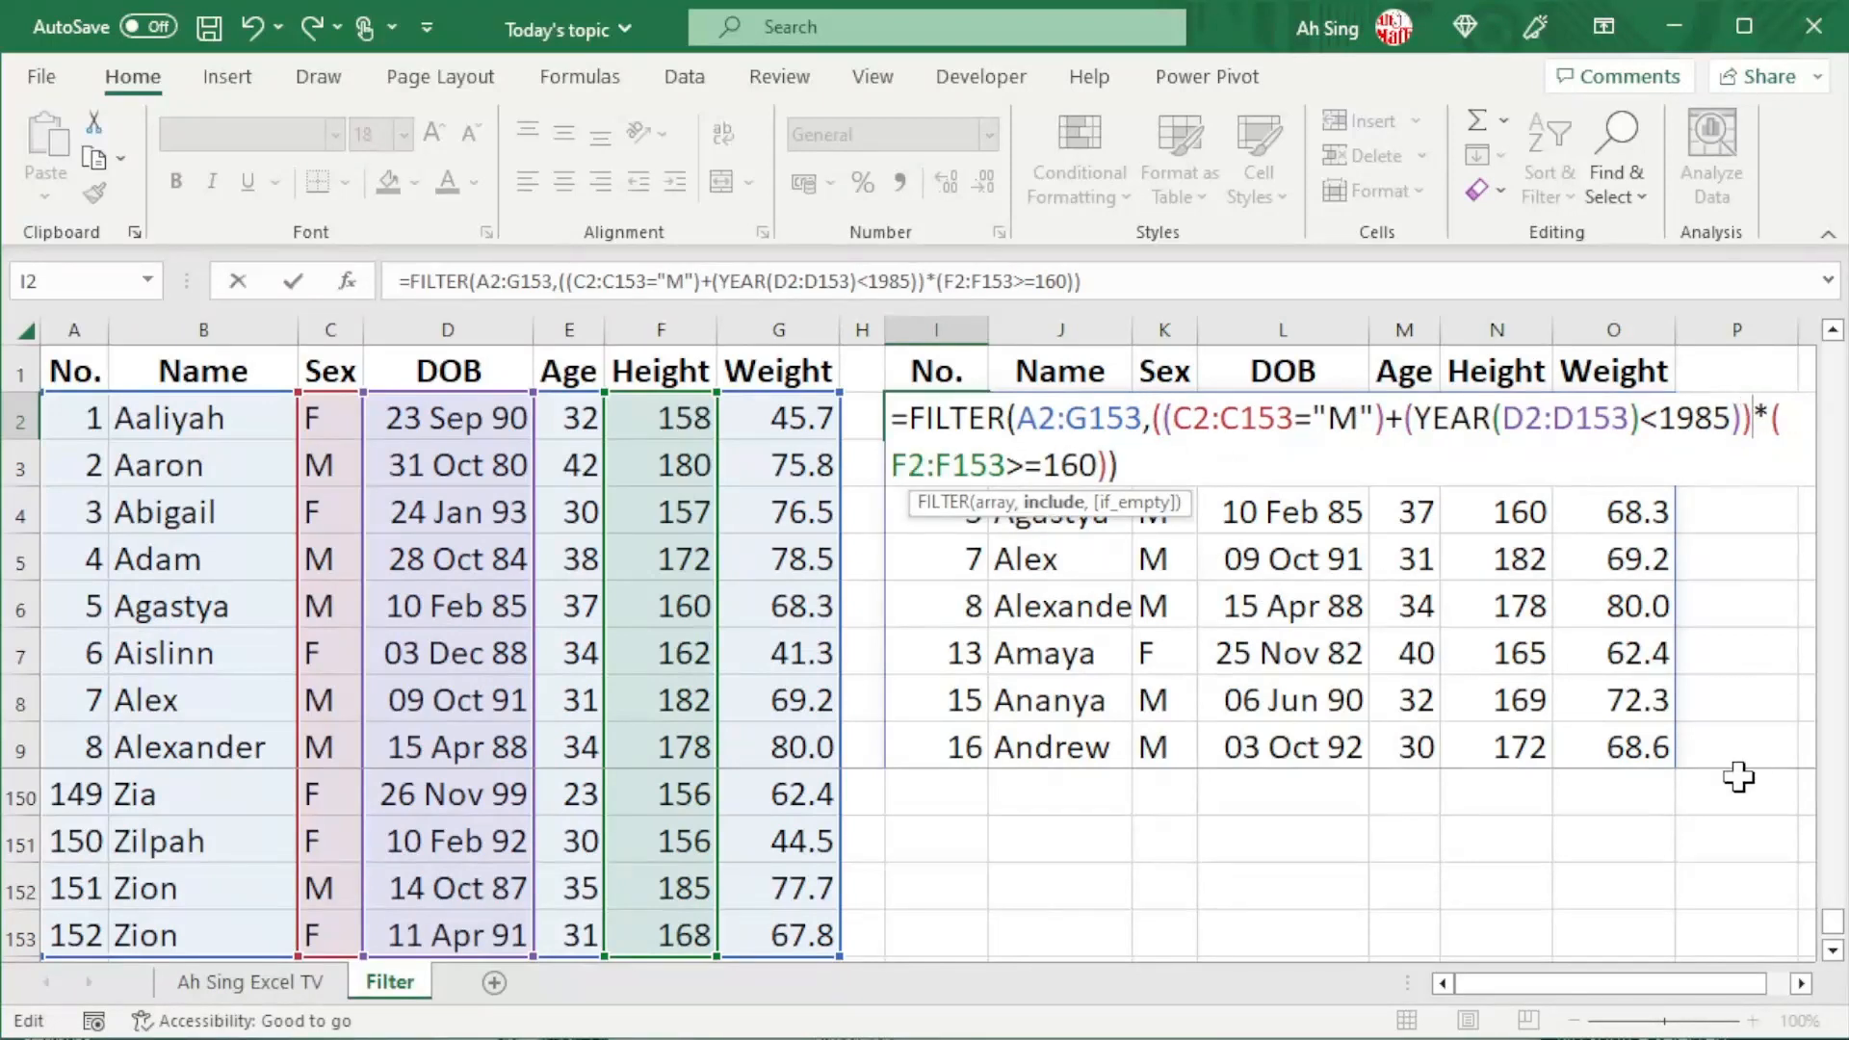
key("Return")
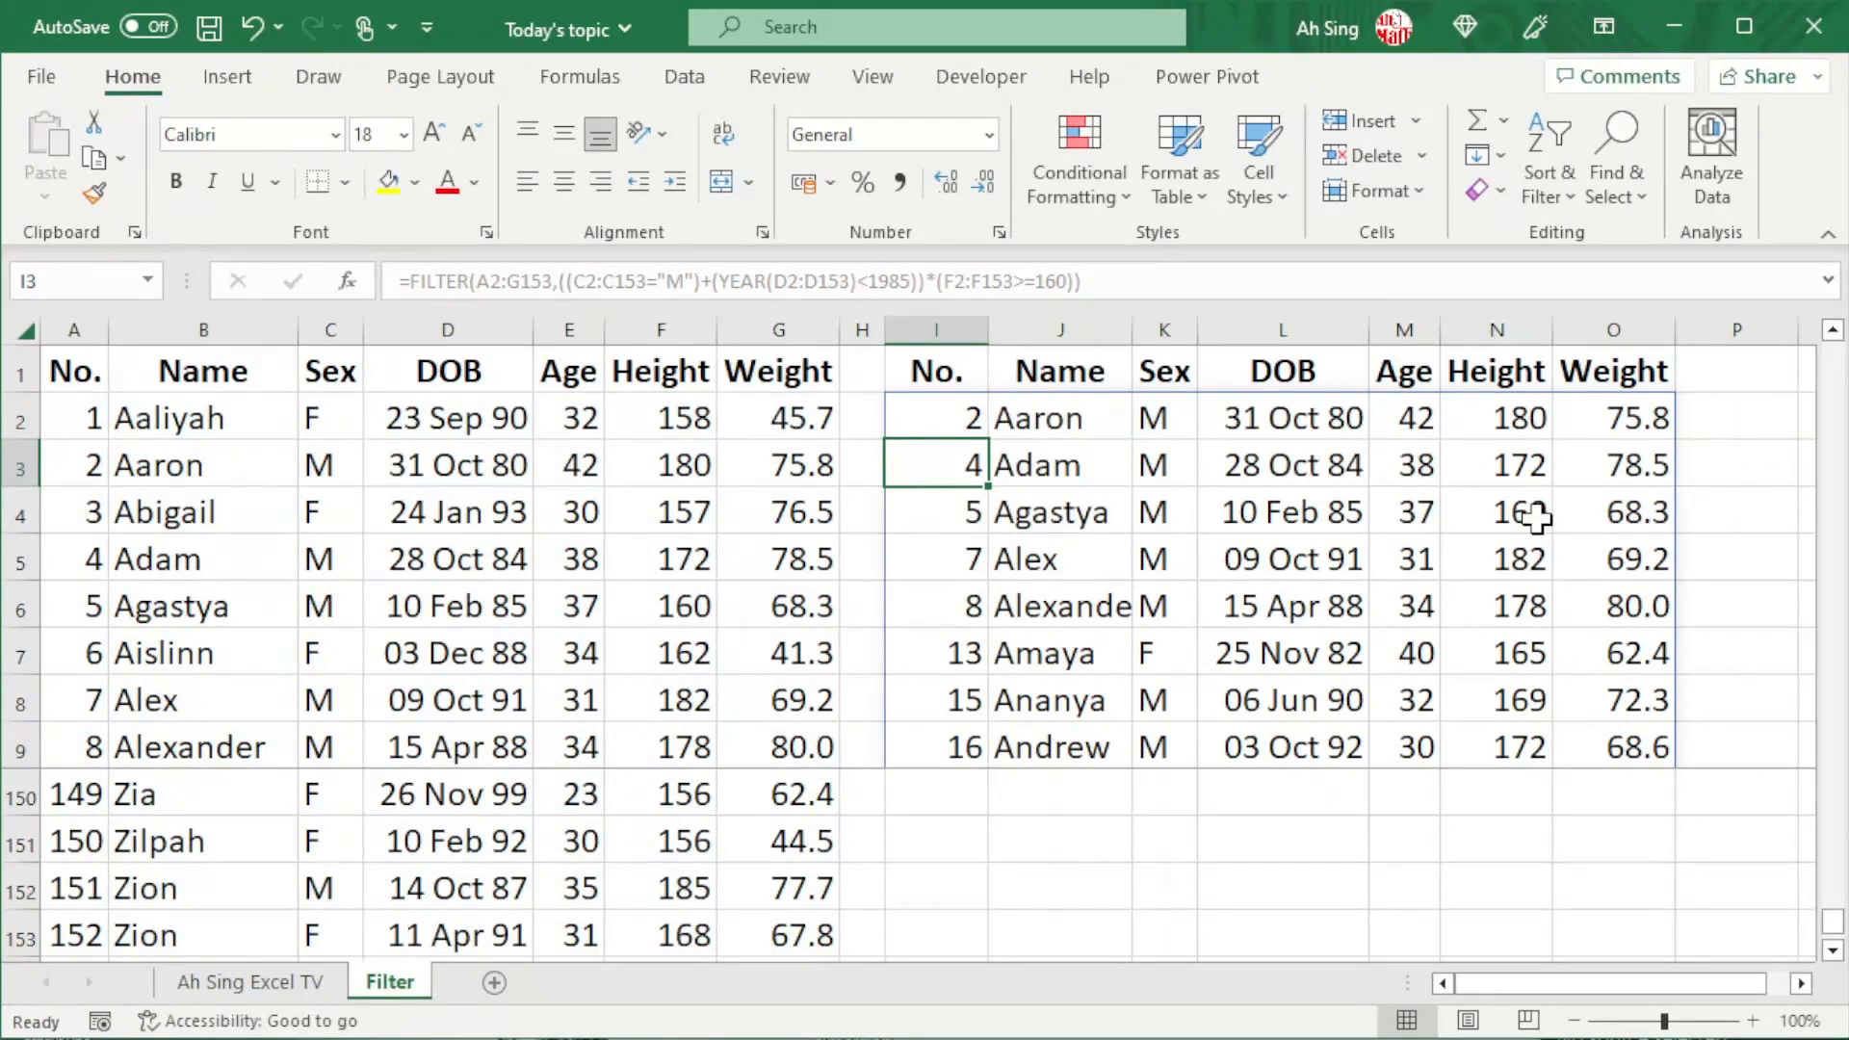
scroll(1544, 525, "up", 11)
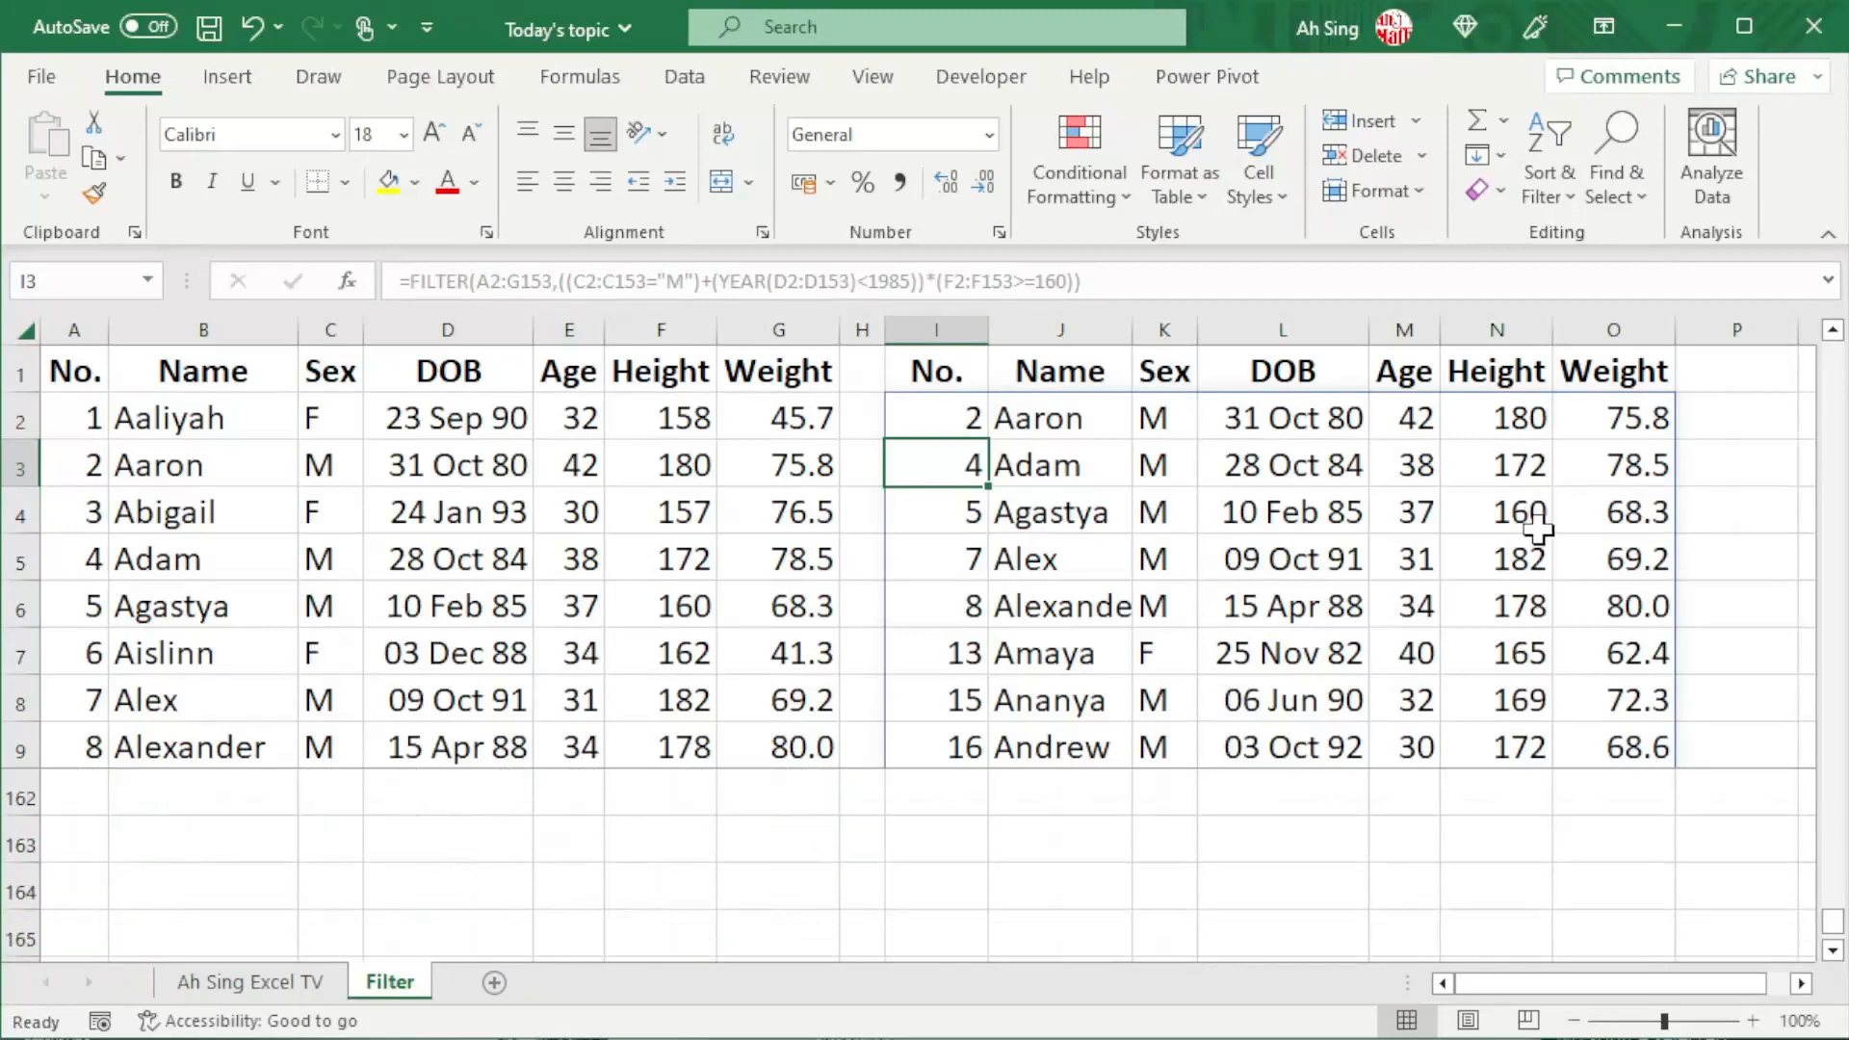
scroll(1544, 621, "up", 20)
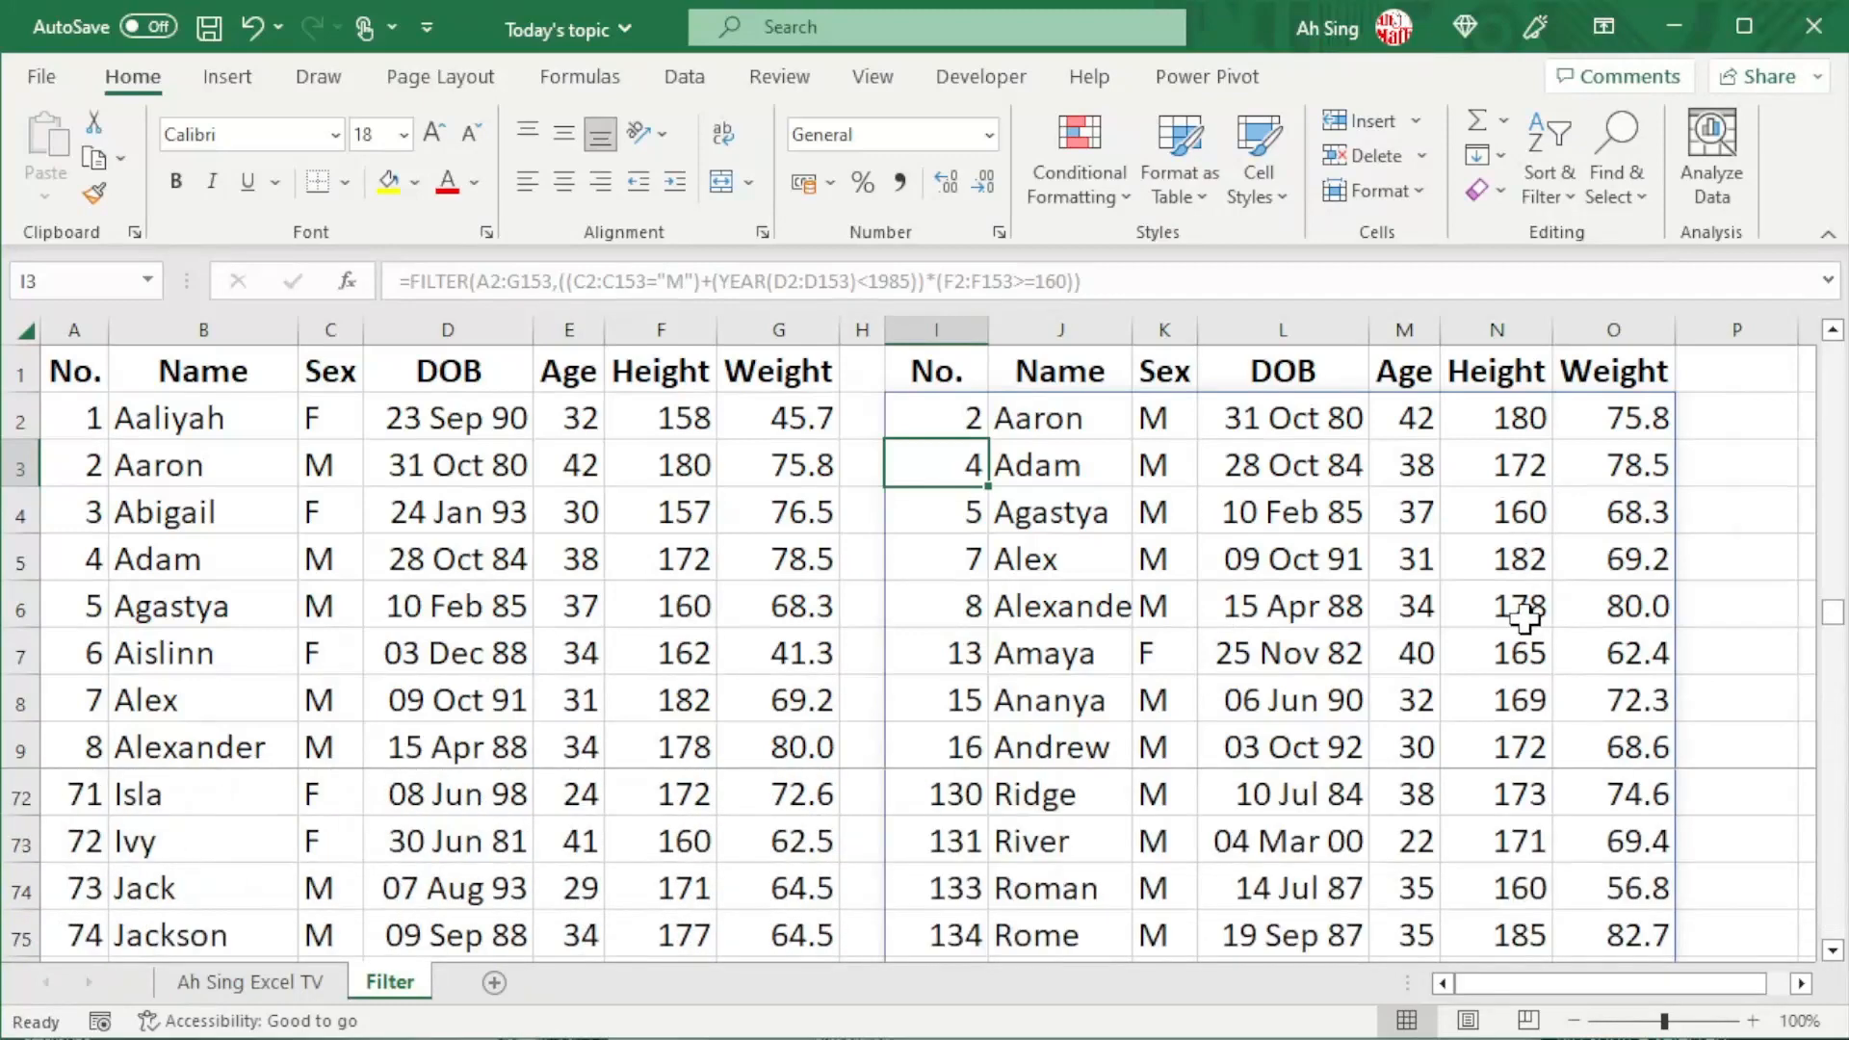
scroll(1519, 616, "up", 8)
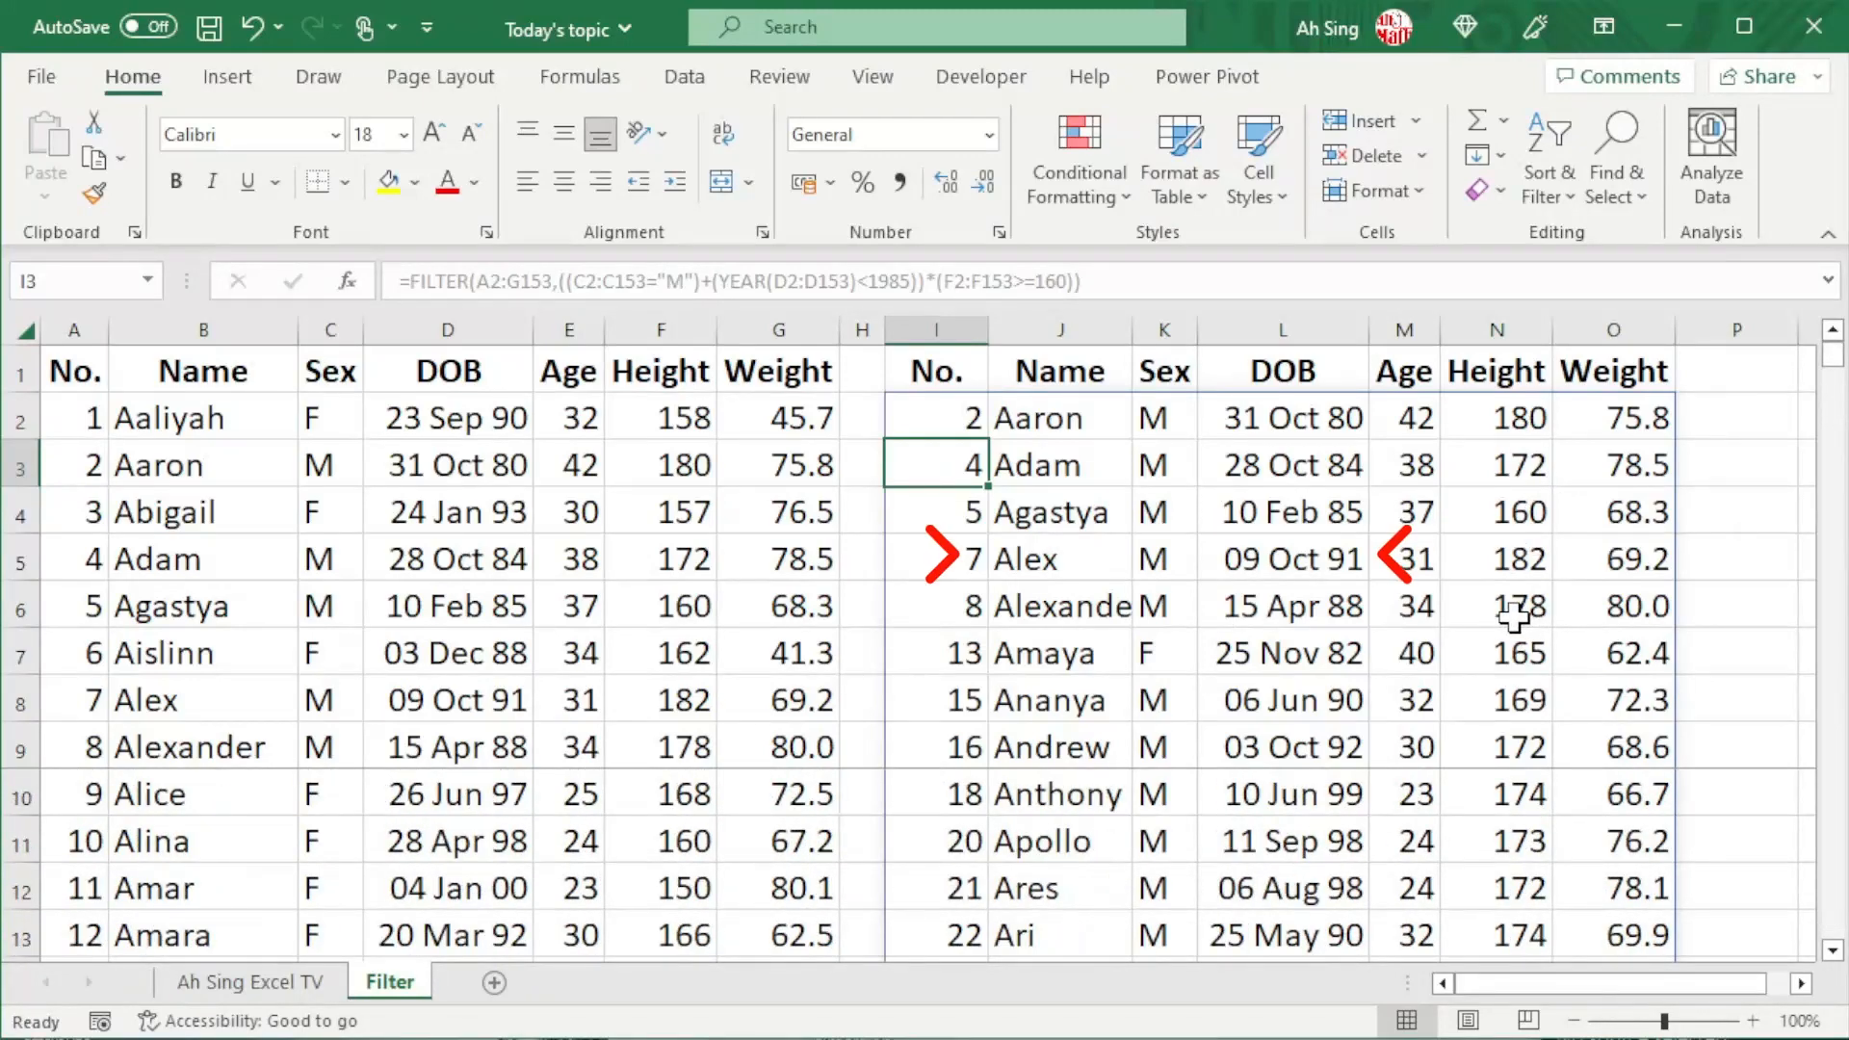